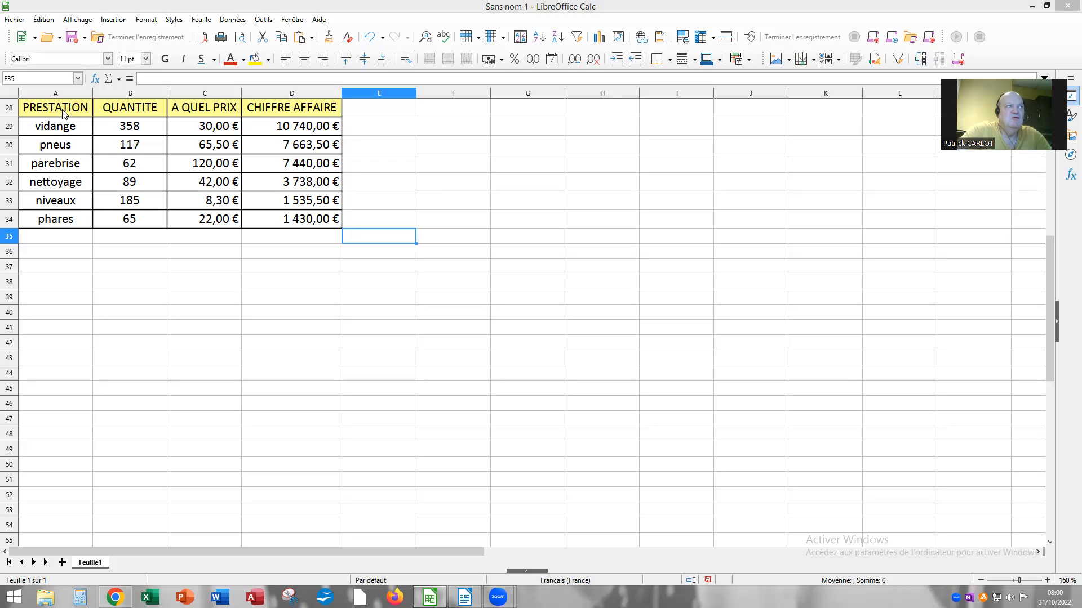
Step: Insert a 3D column chart from the PRESTATION and CHIFFRE AFFAIRE columns, A28:A34 and D28:D34
{"action": "left_click_drag", "start_coordinate": [68, 111], "coordinate": [62, 216]}
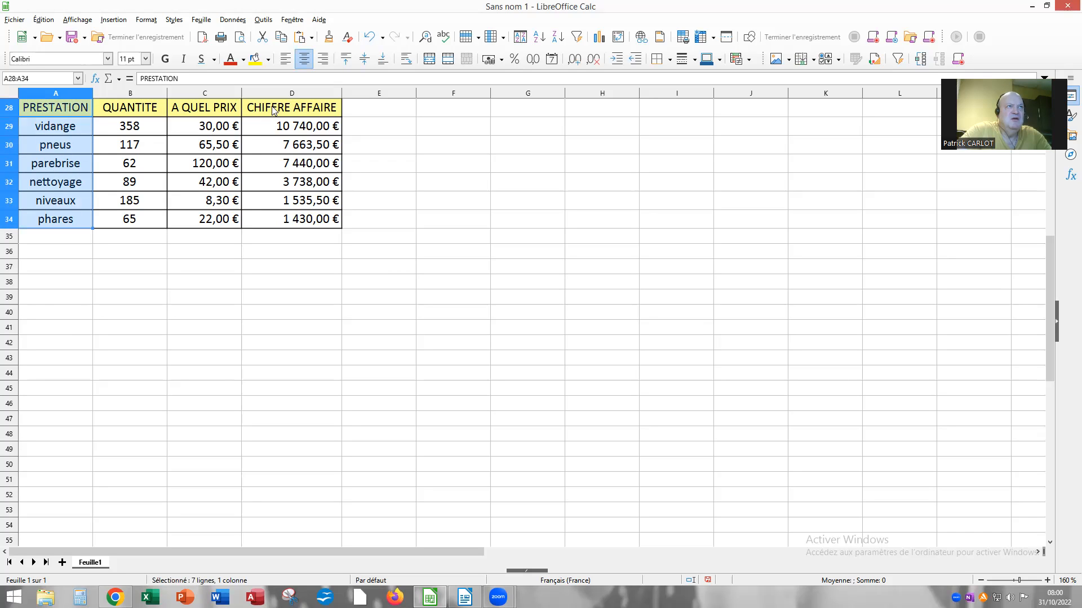
{"action": "left_click_drag", "start_coordinate": [281, 109], "coordinate": [277, 219], "text": "ctrl"}
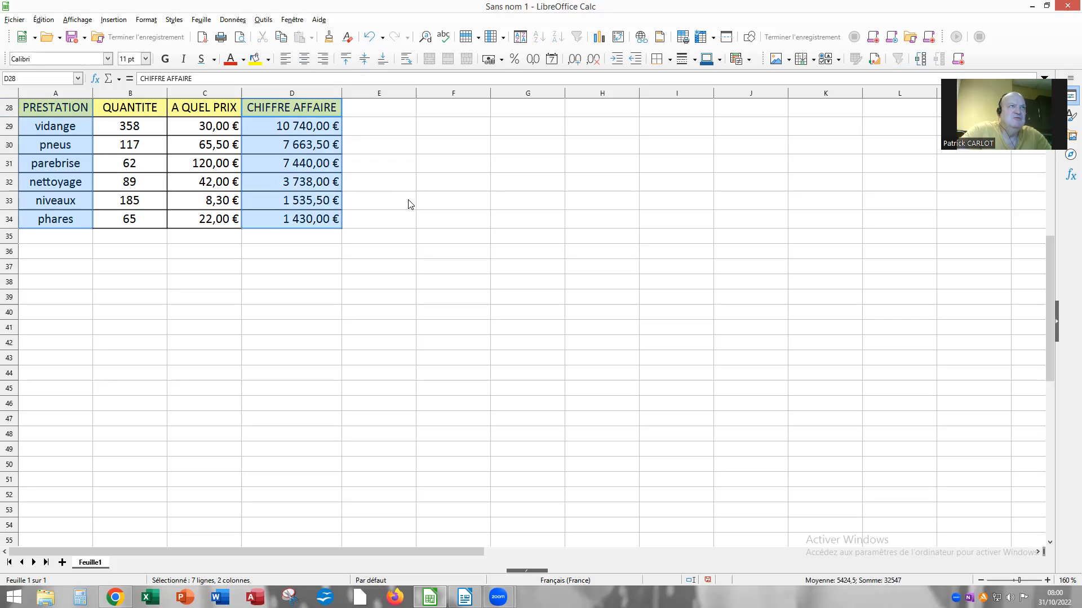
{"action": "left_click", "coordinate": [120, 22]}
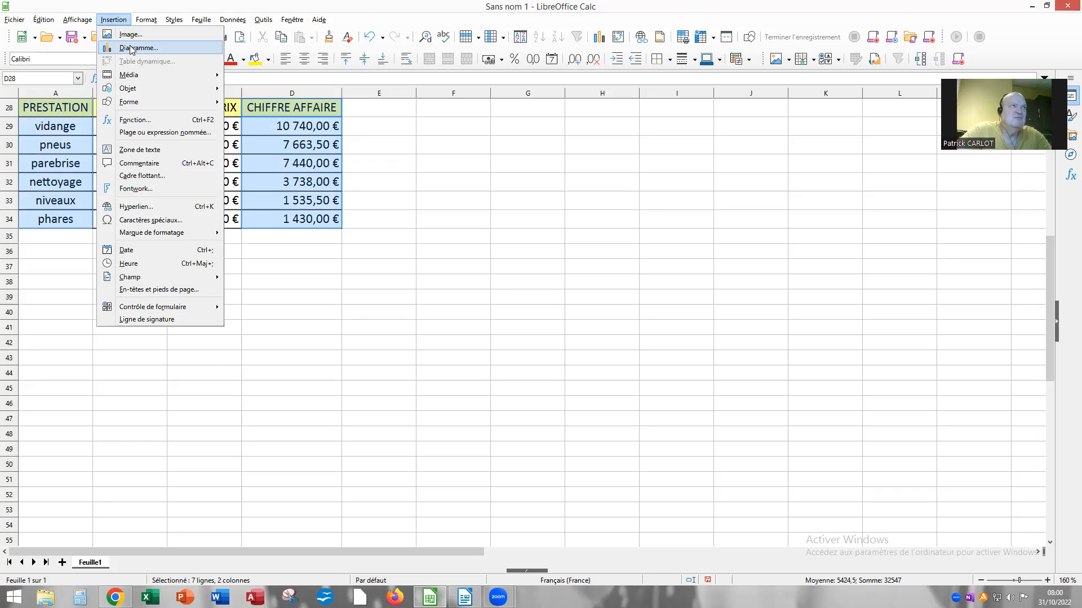
{"action": "left_click", "coordinate": [166, 51]}
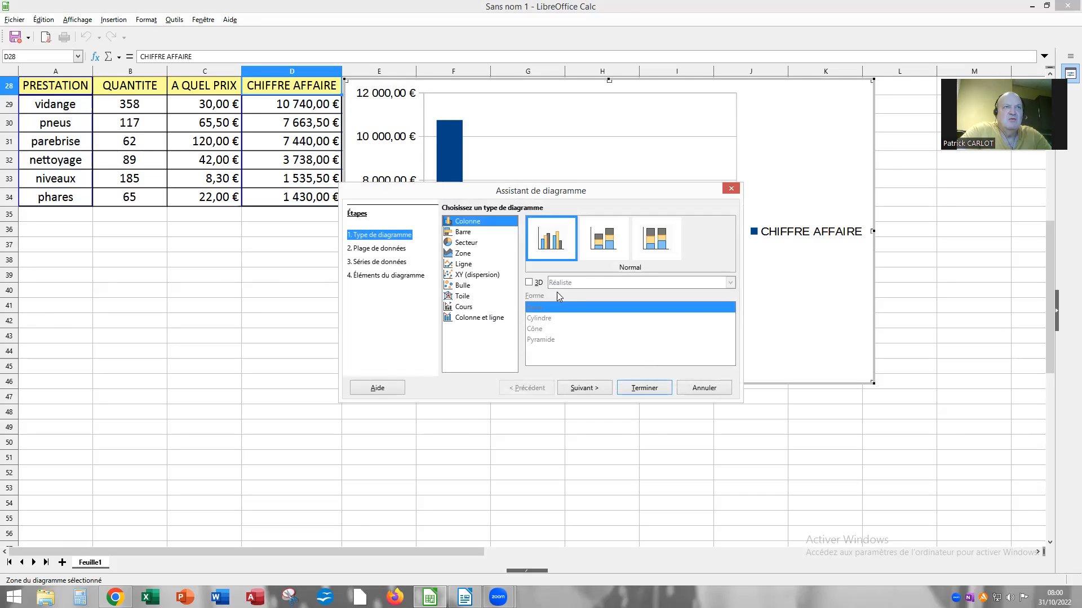
{"action": "left_click", "coordinate": [529, 283]}
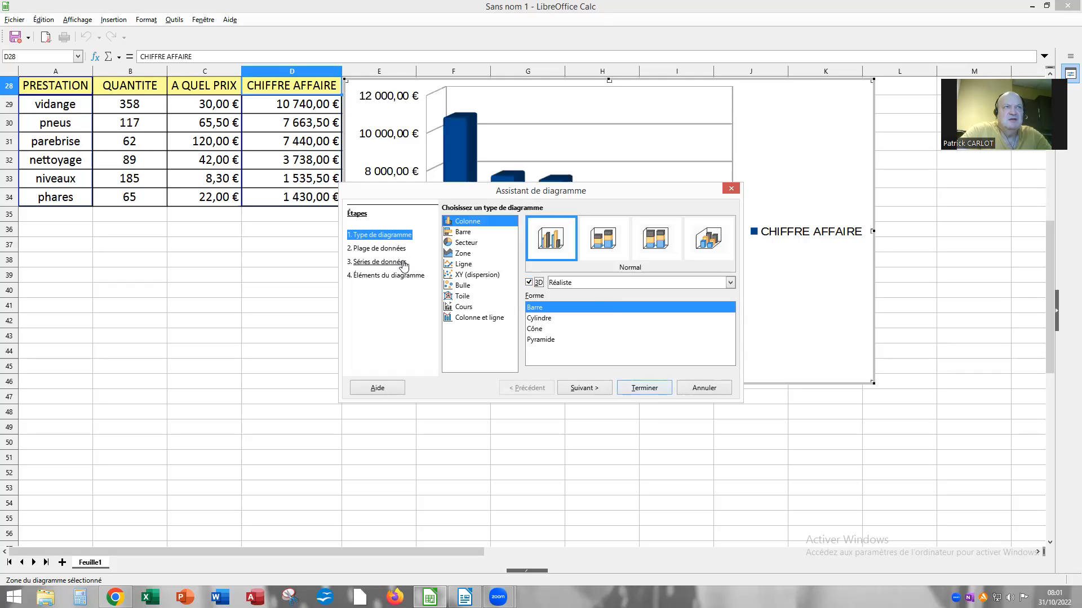
{"action": "left_click", "coordinate": [642, 389]}
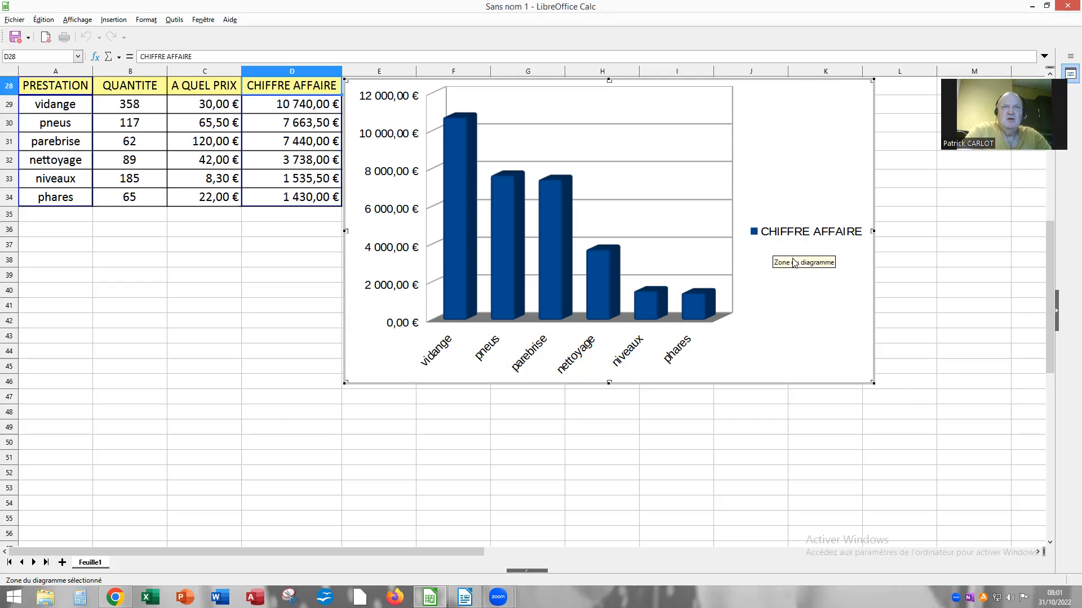
Step: Delete the CHIFFRE AFFAIRE legend from the chart
{"action": "left_click", "coordinate": [790, 232]}
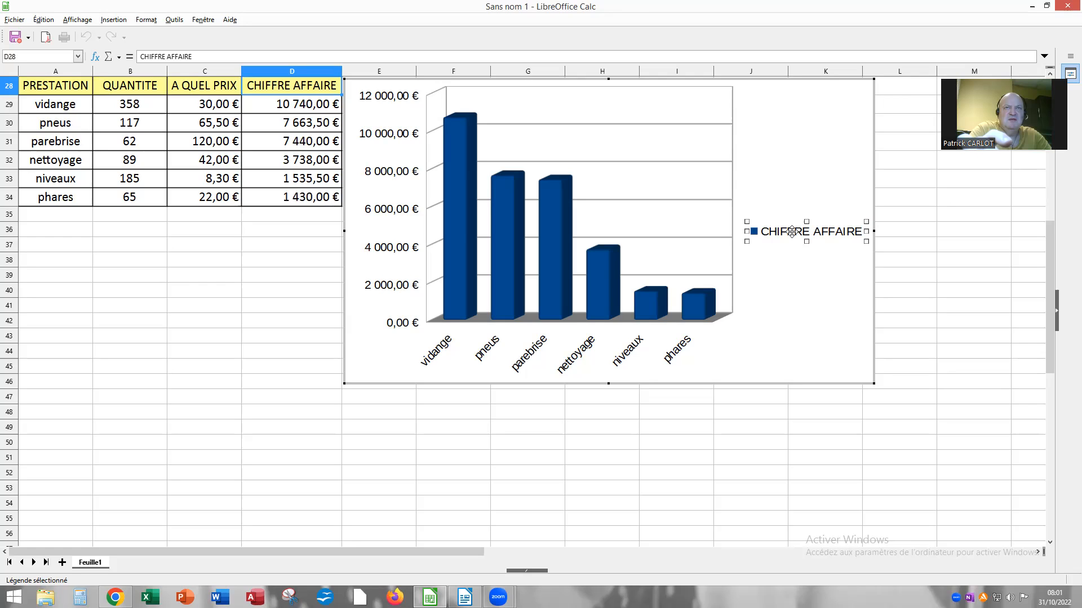
{"action": "key", "text": "Delete"}
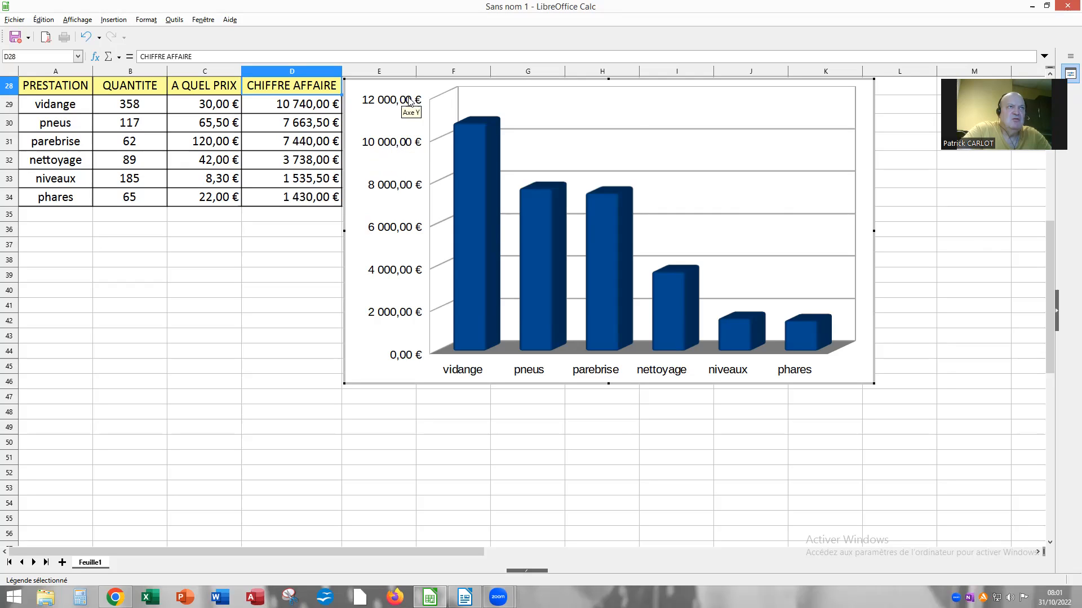
{"action": "mouse_move", "coordinate": [471, 233]}
{"action": "mouse_move", "coordinate": [601, 241]}
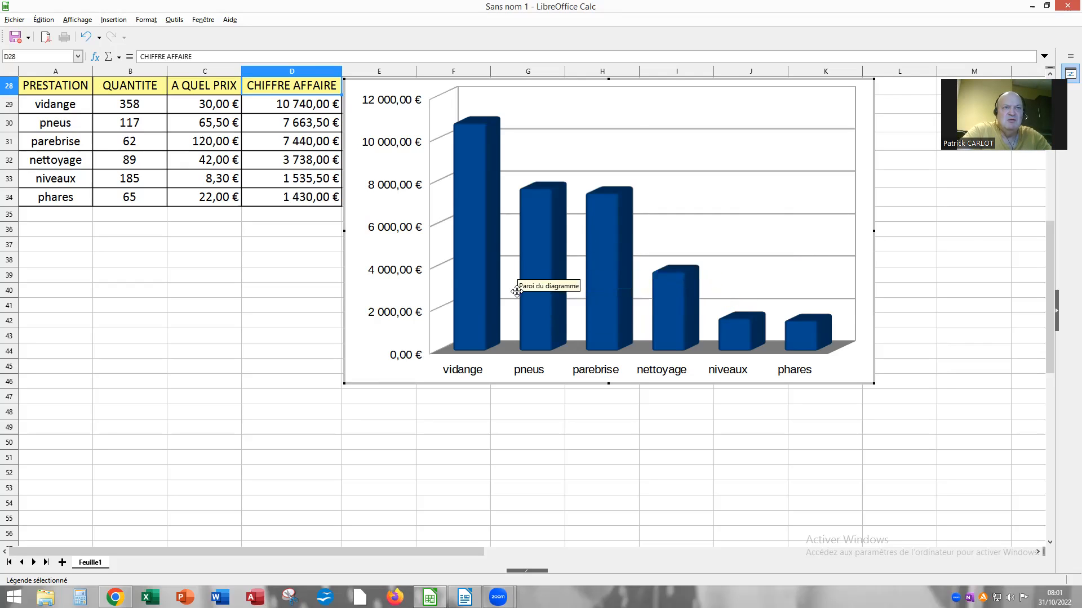
Step: Format the Y axis numbers independently of the source with the custom format code "# ##0,00 K€"
{"action": "left_click", "coordinate": [389, 101]}
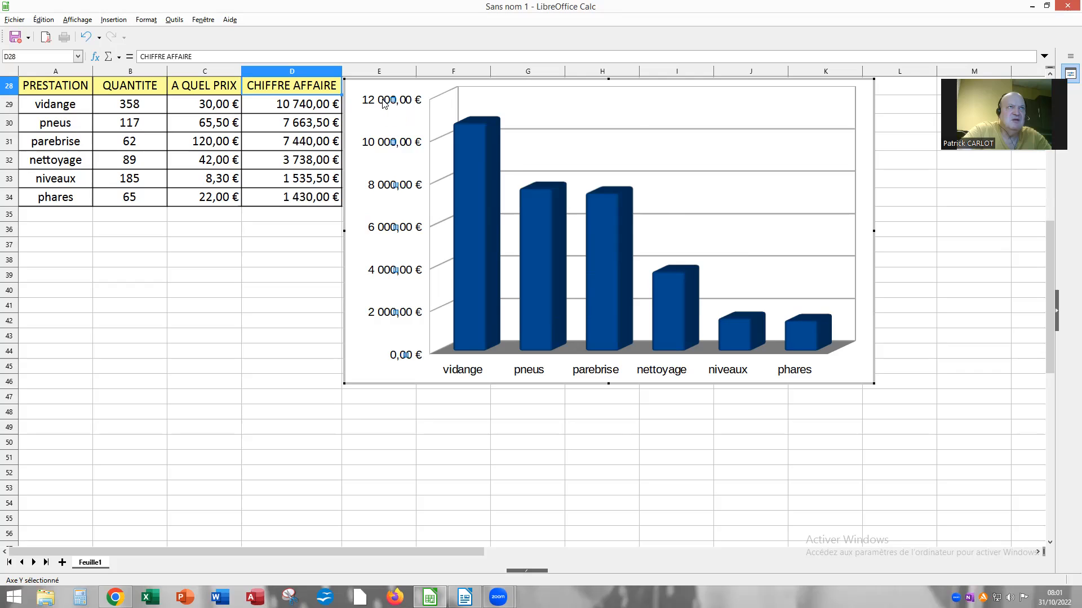
{"action": "right_click", "coordinate": [382, 101]}
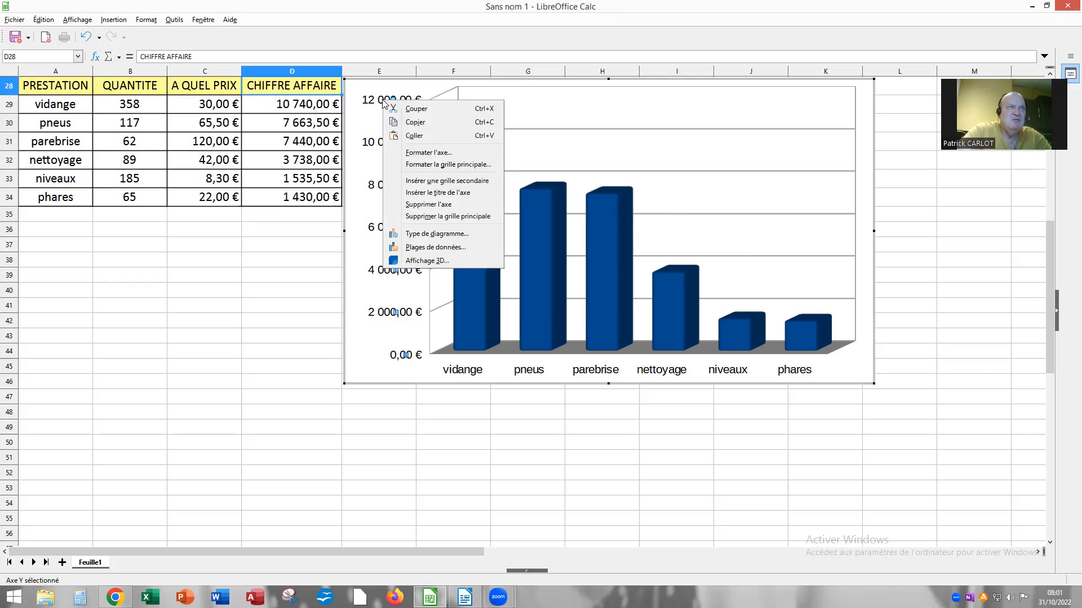
{"action": "left_click", "coordinate": [454, 153]}
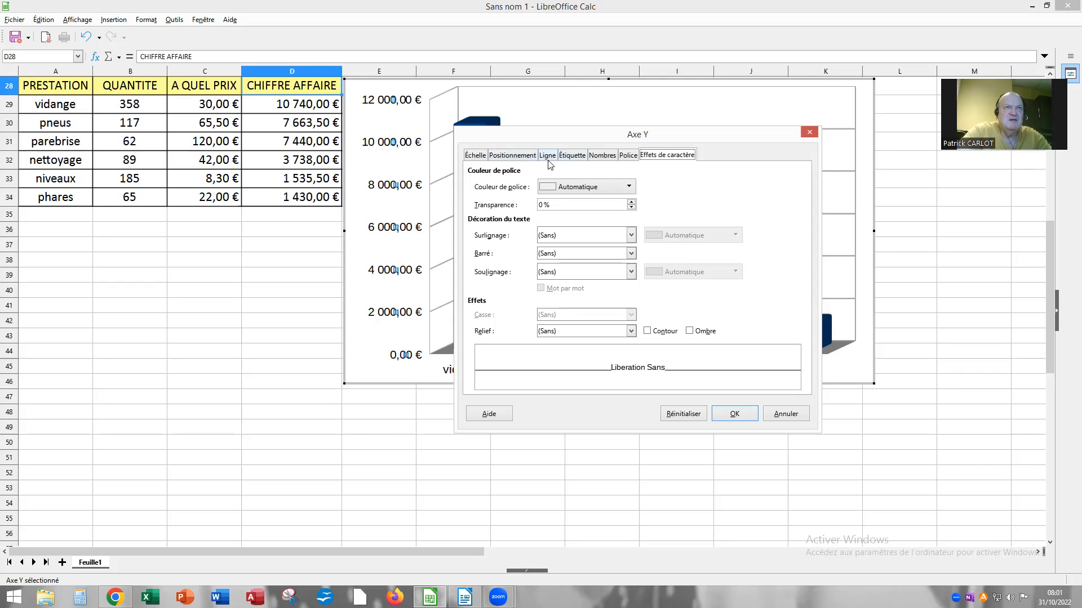
{"action": "left_click", "coordinate": [603, 155]}
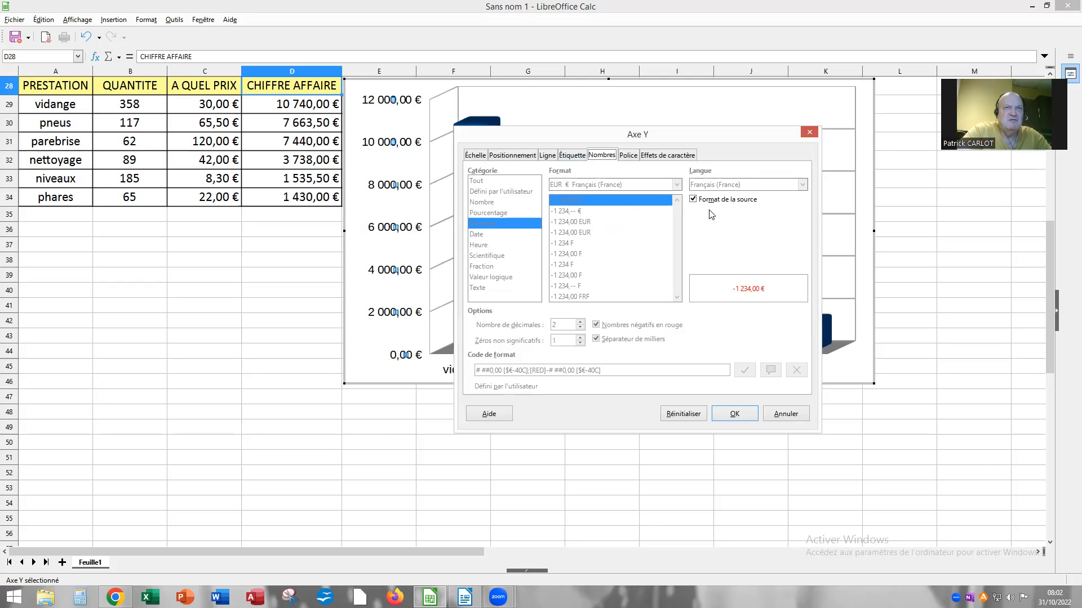
{"action": "left_click", "coordinate": [693, 200]}
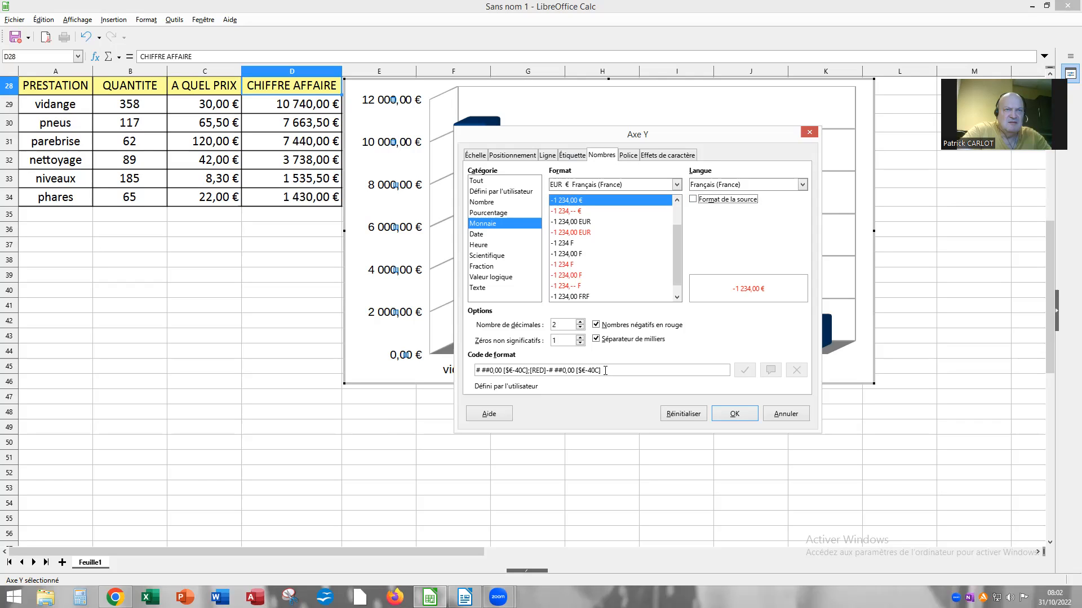
{"action": "left_click_drag", "start_coordinate": [604, 369], "coordinate": [512, 370]}
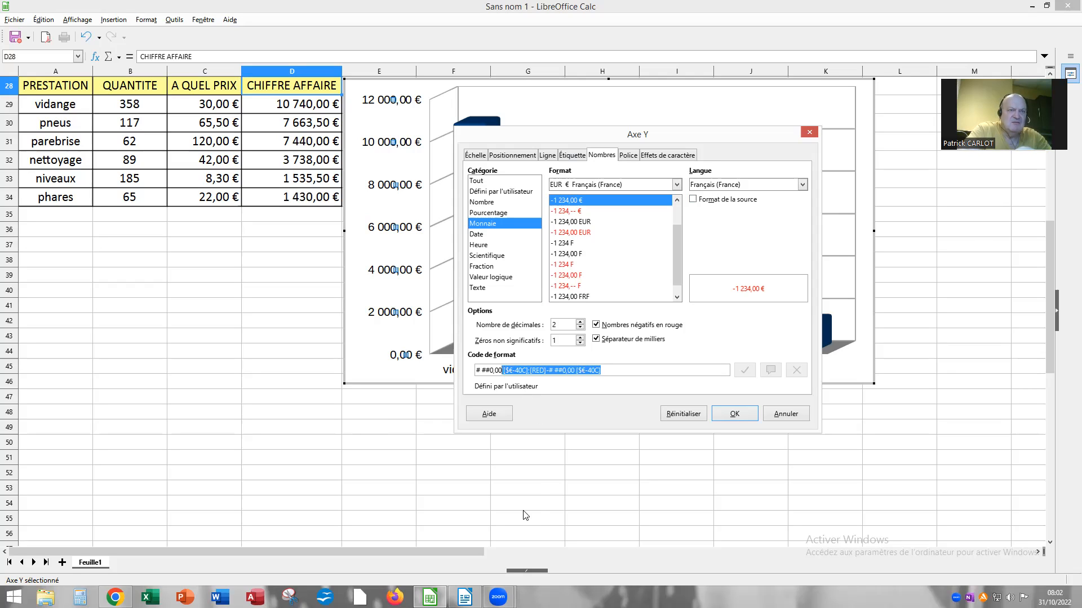
{"action": "key", "text": "BackSpace"}
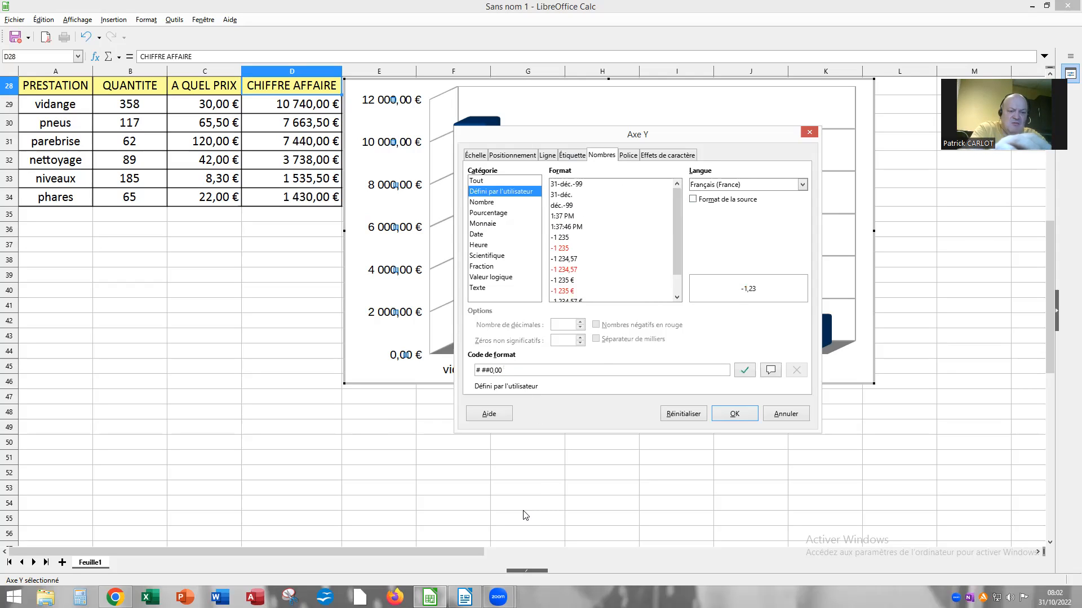
{"action": "type", "text": "K€"}
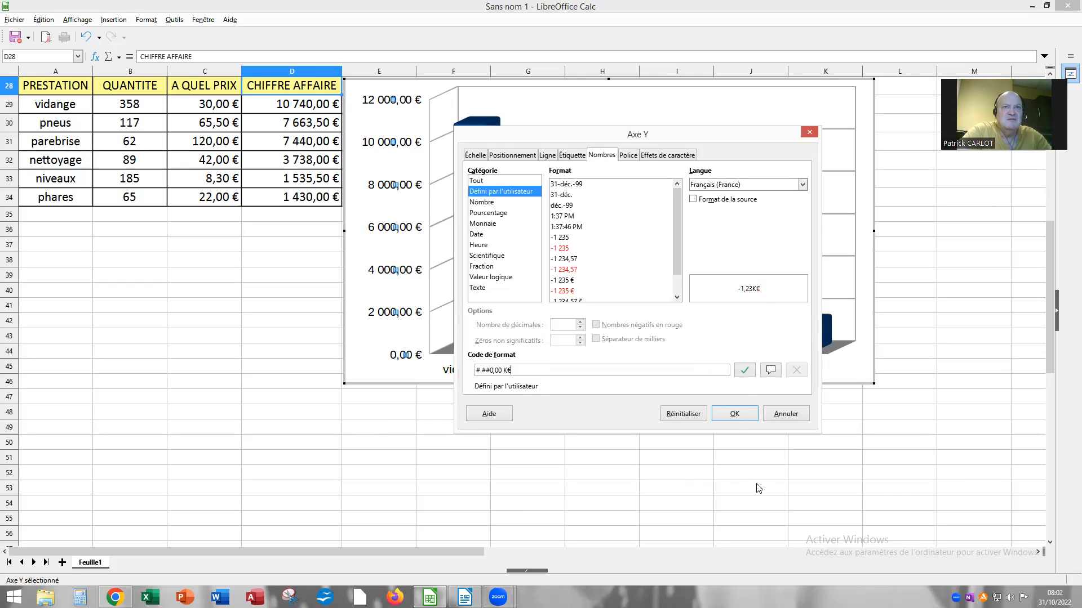
{"action": "left_click", "coordinate": [728, 417]}
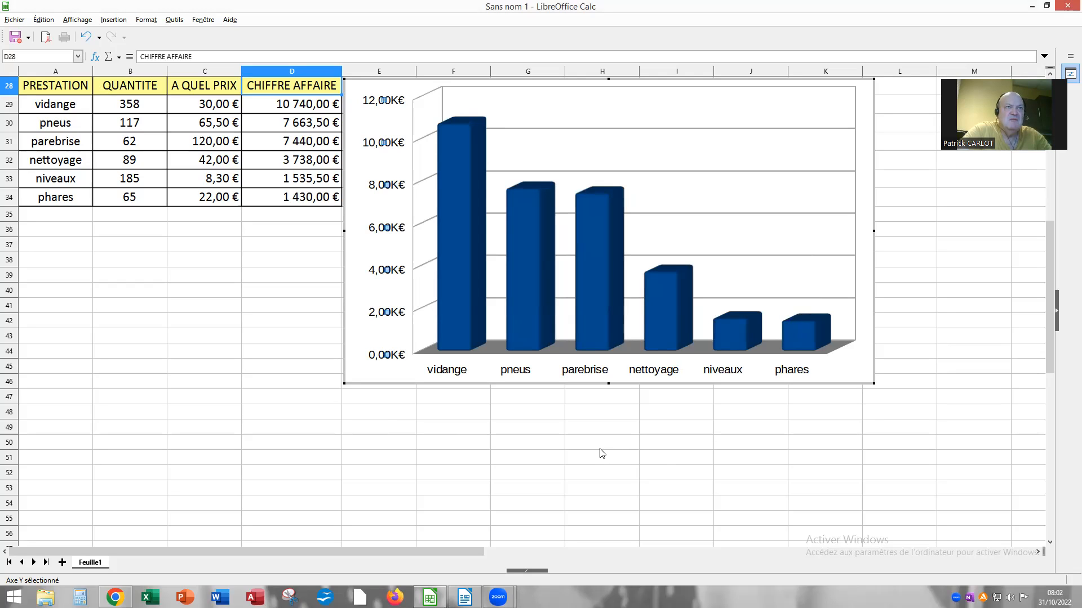
Step: Add data labels to the CHIFFRE AFFAIRE series in the chart
{"action": "left_click", "coordinate": [467, 187]}
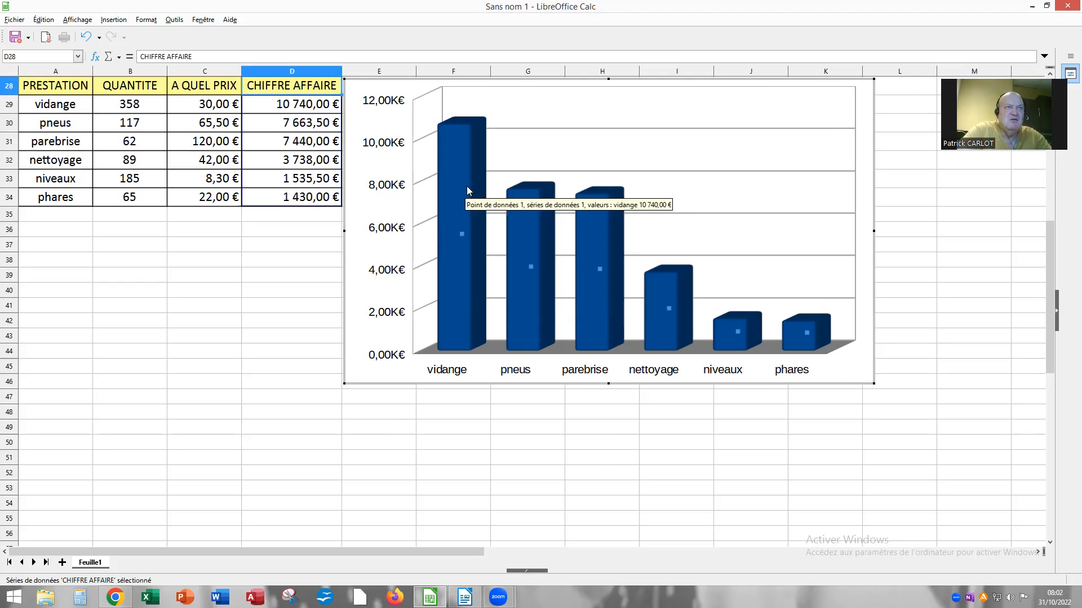
{"action": "right_click", "coordinate": [467, 190]}
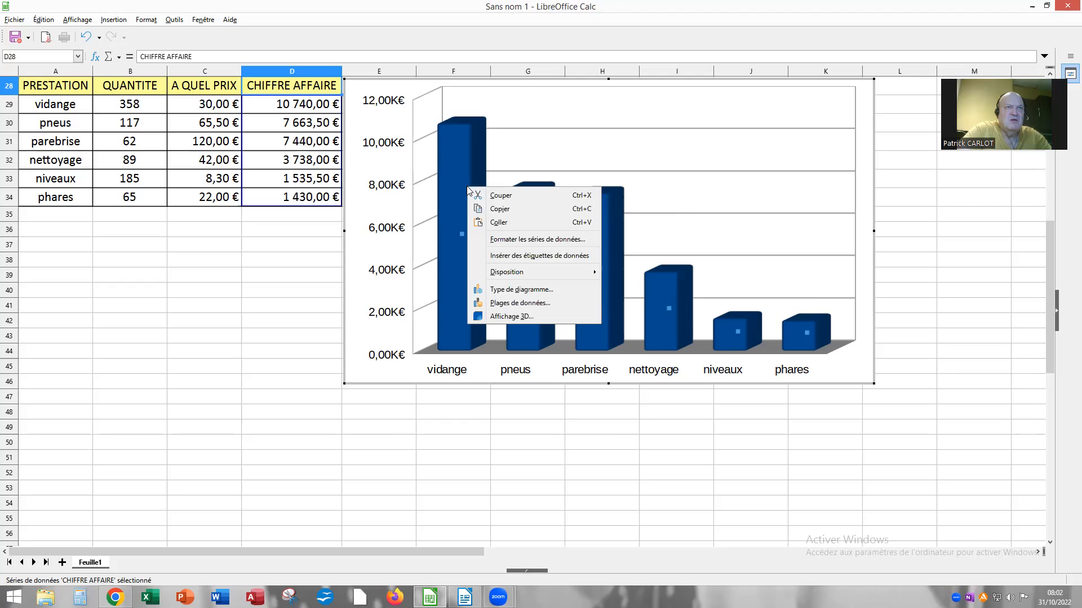
{"action": "left_click", "coordinate": [565, 256]}
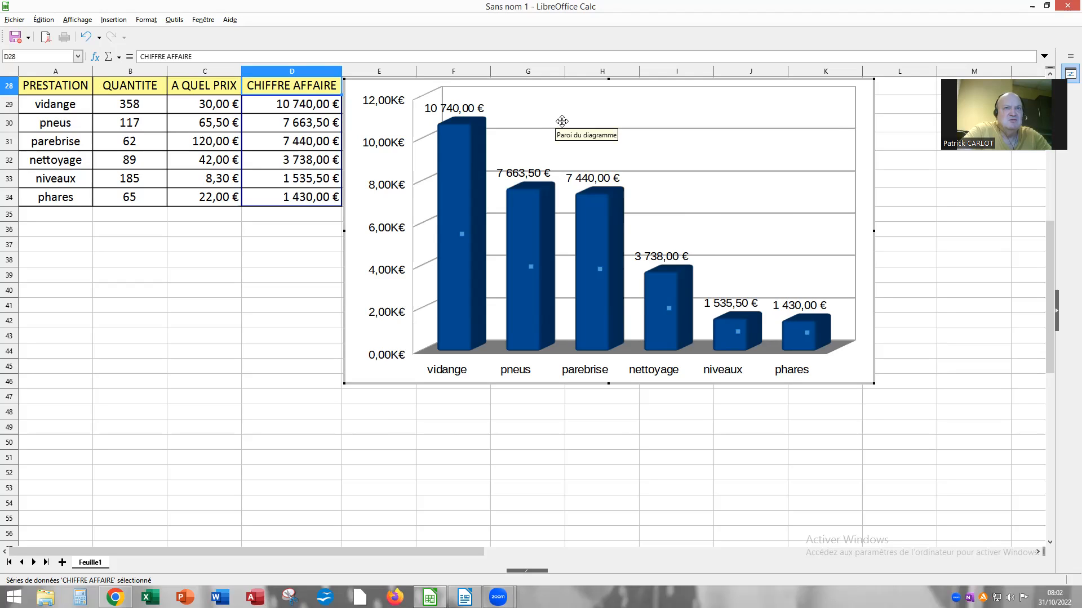
Step: Give the data labels the custom number format code "# ##0,00 K€" instead of the source format
{"action": "left_click", "coordinate": [459, 107]}
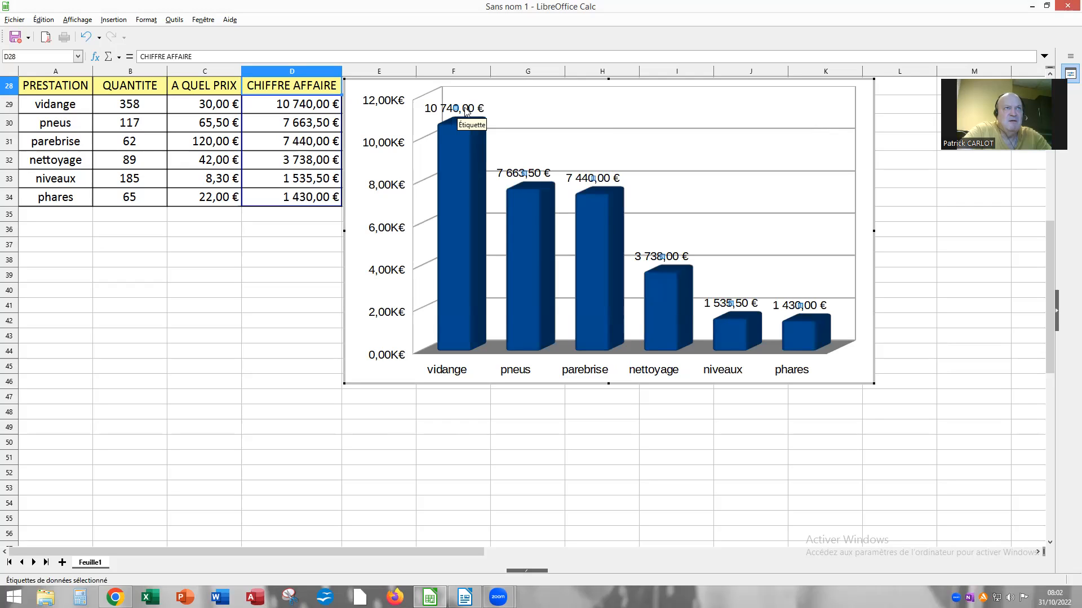
{"action": "right_click", "coordinate": [465, 106]}
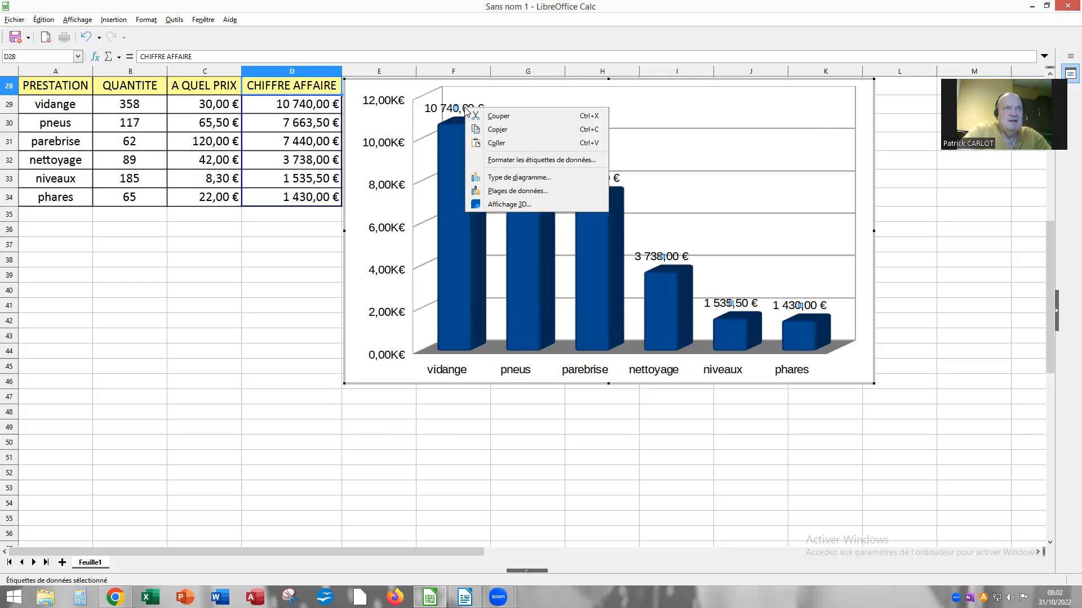
{"action": "left_click", "coordinate": [543, 160]}
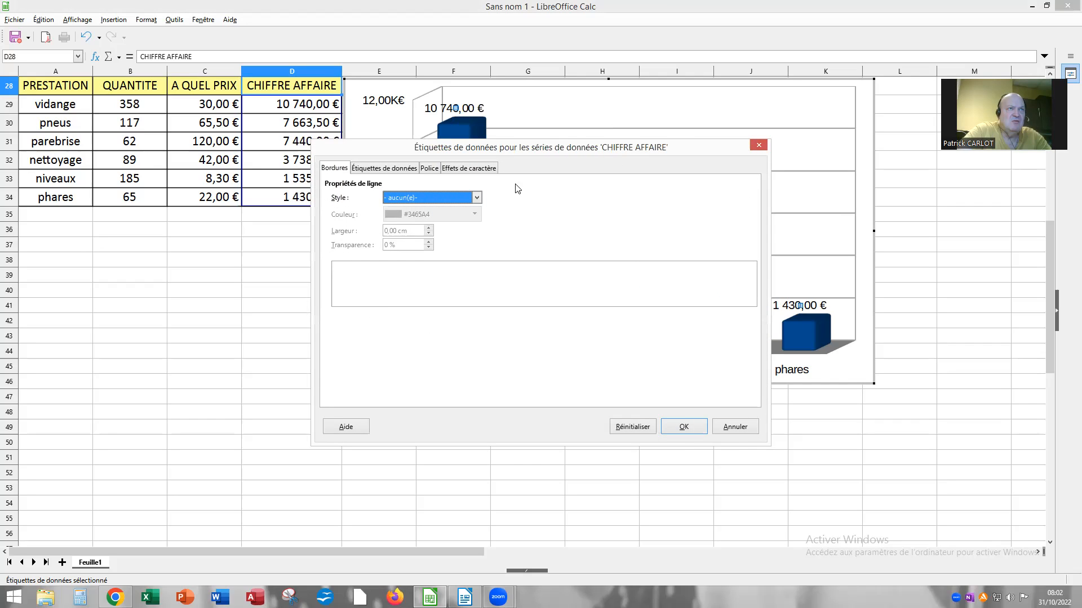
{"action": "left_click", "coordinate": [404, 169]}
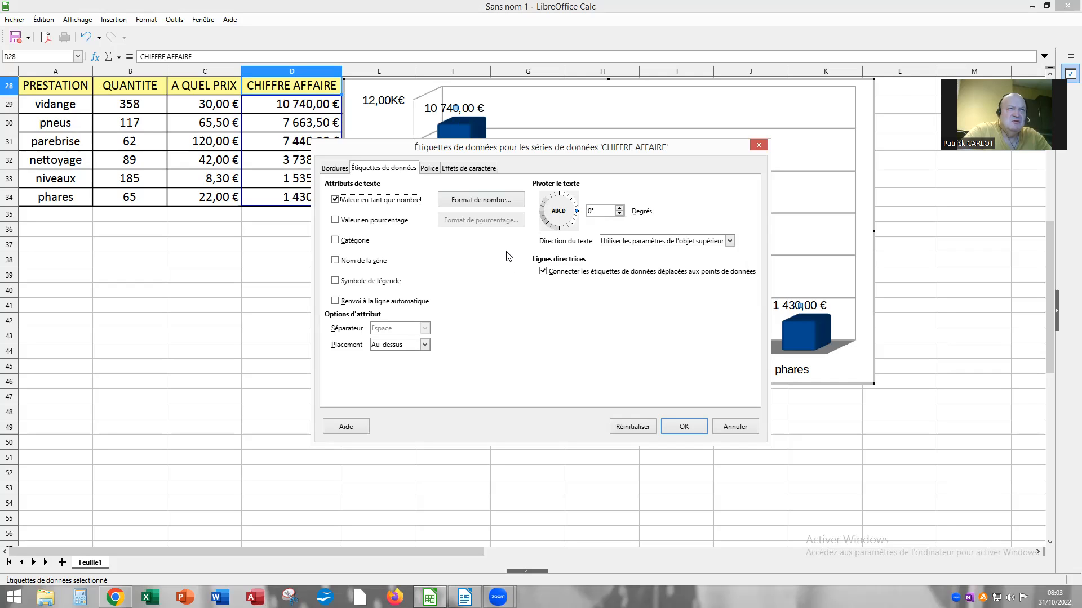
{"action": "left_click", "coordinate": [498, 205]}
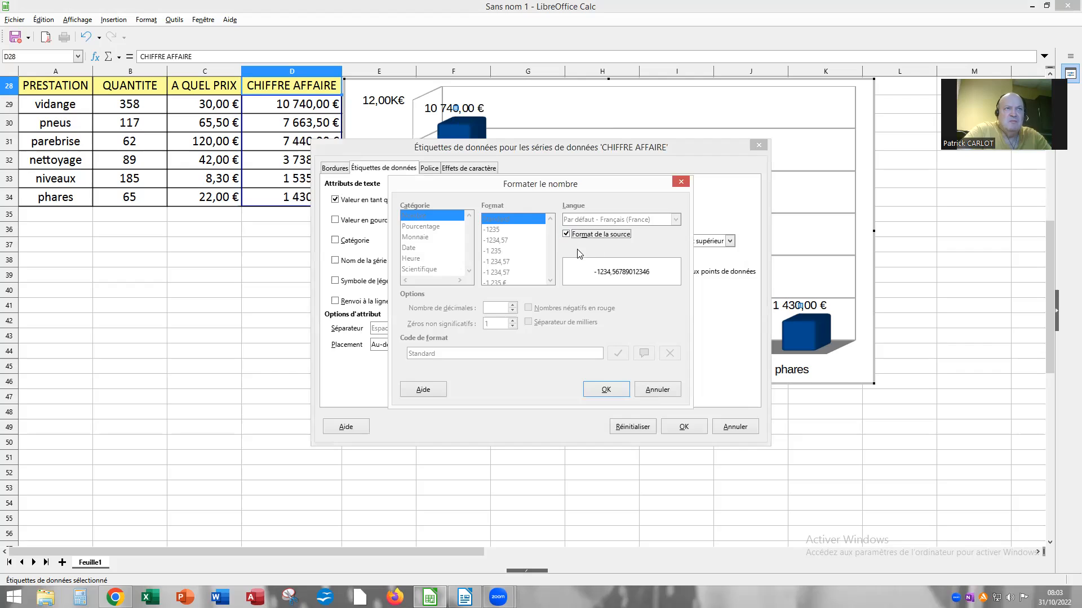
{"action": "left_click", "coordinate": [567, 235]}
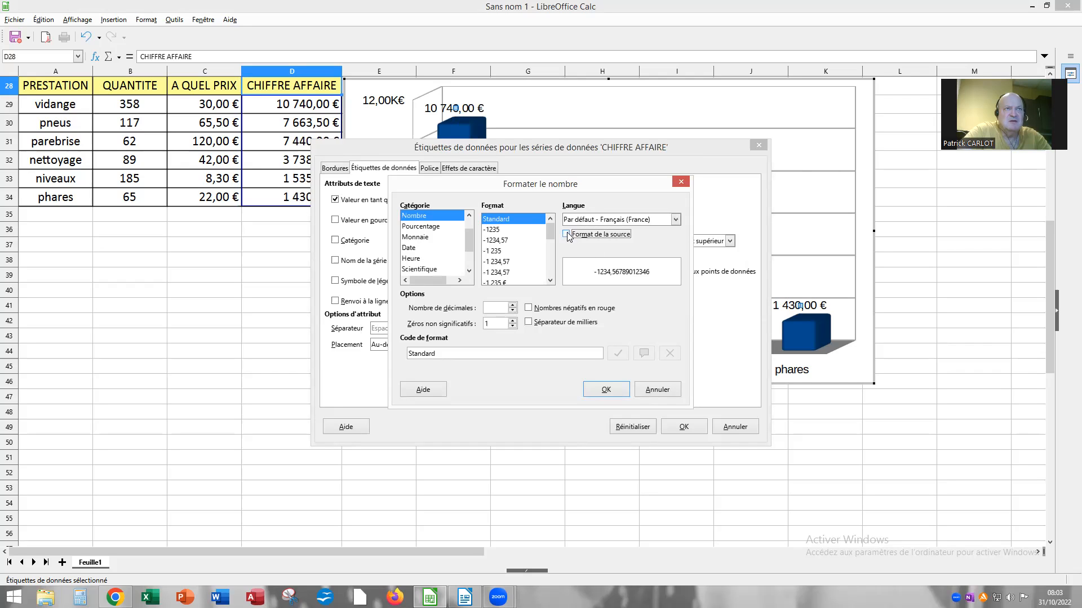
{"action": "left_click", "coordinate": [421, 241]}
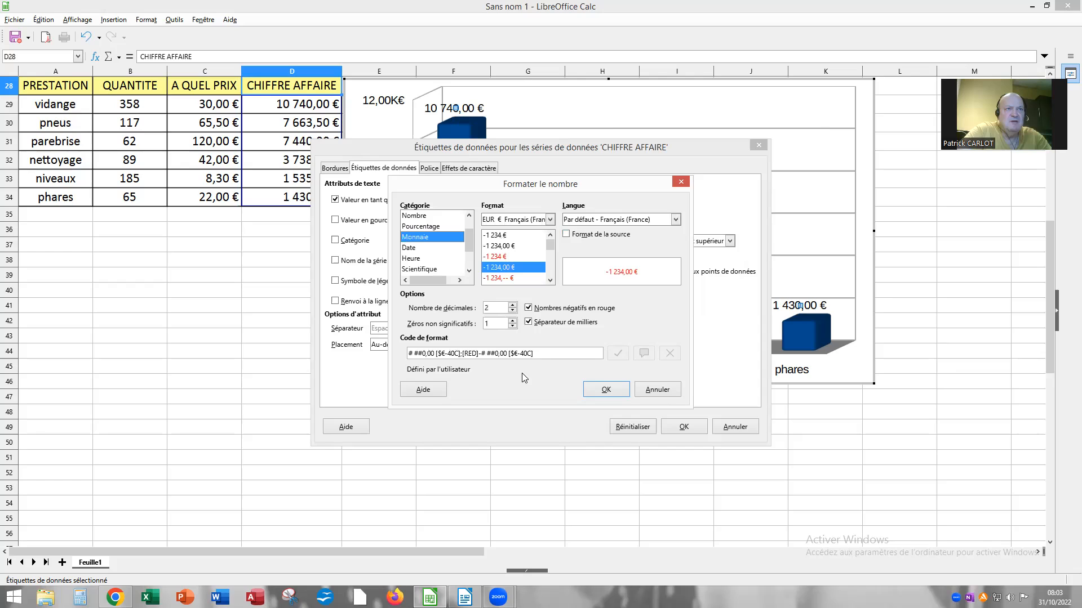
{"action": "left_click_drag", "start_coordinate": [539, 353], "coordinate": [438, 354]}
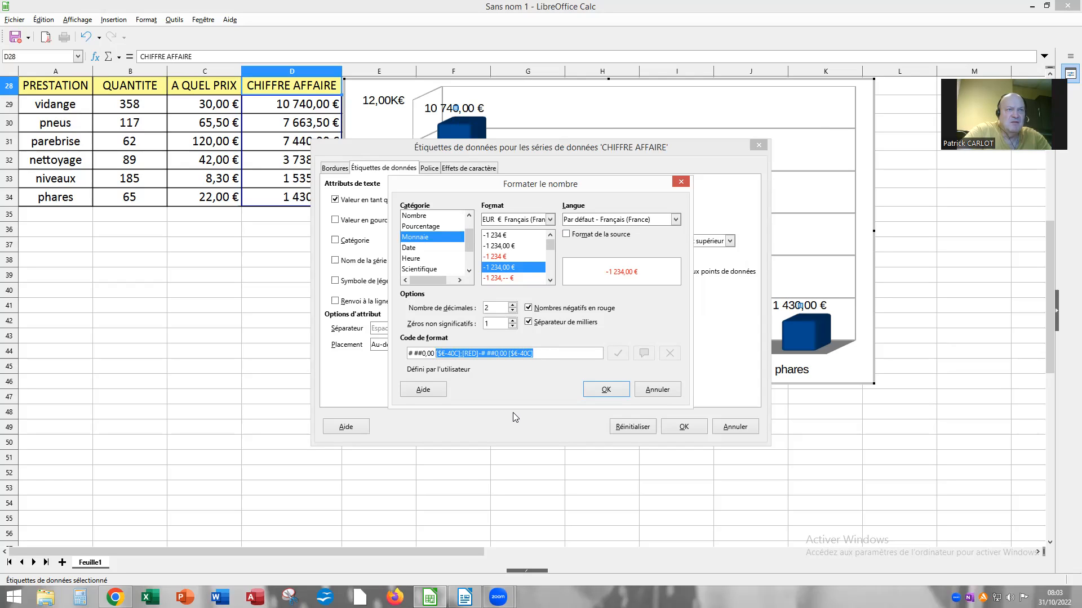
{"action": "type", "text": "K"}
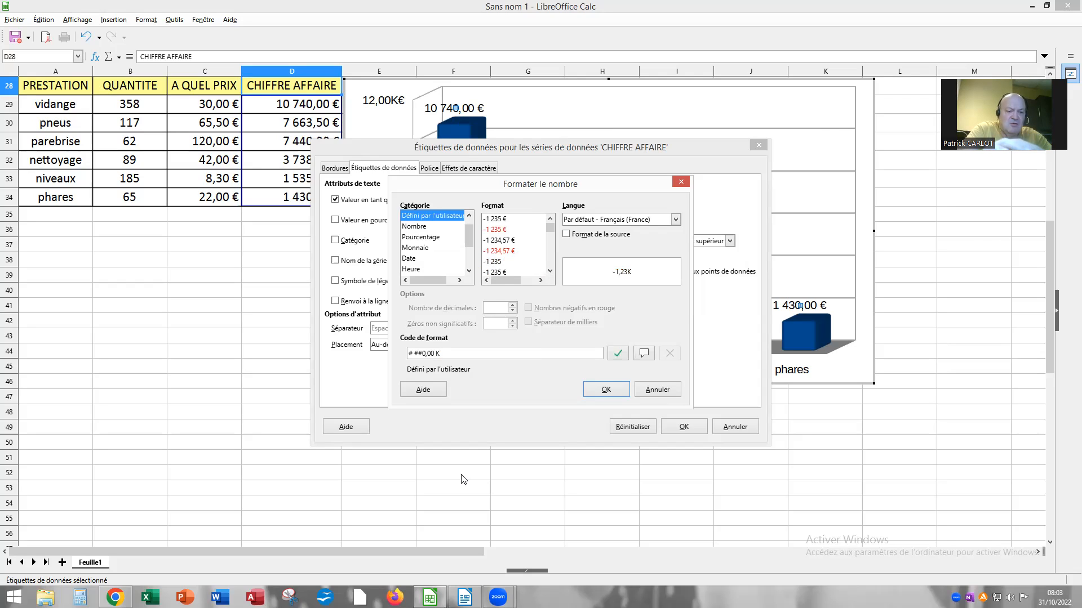
{"action": "type", "text": "€"}
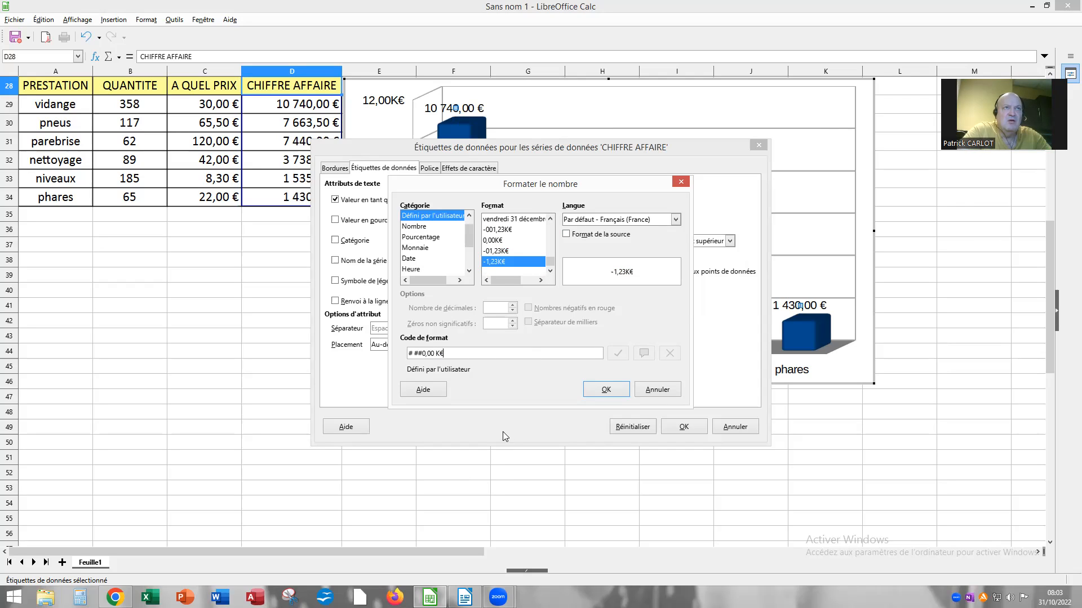
{"action": "left_click", "coordinate": [606, 390]}
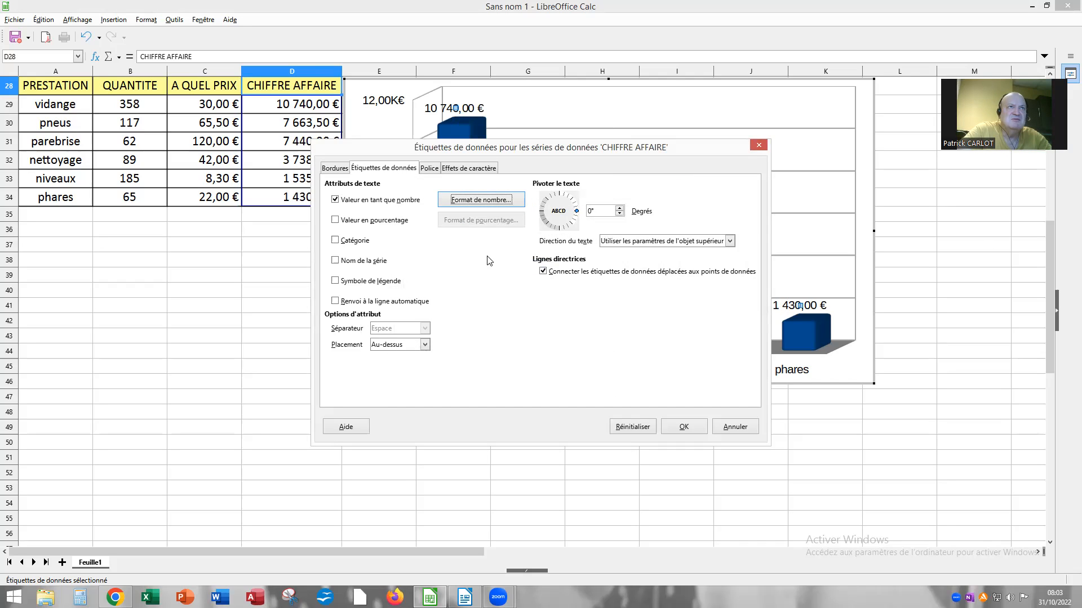
Step: Format the CHIFFRE AFFAIRE data labels in bold italic, red, 12 pt, and leave chart editing
{"action": "left_click", "coordinate": [430, 168]}
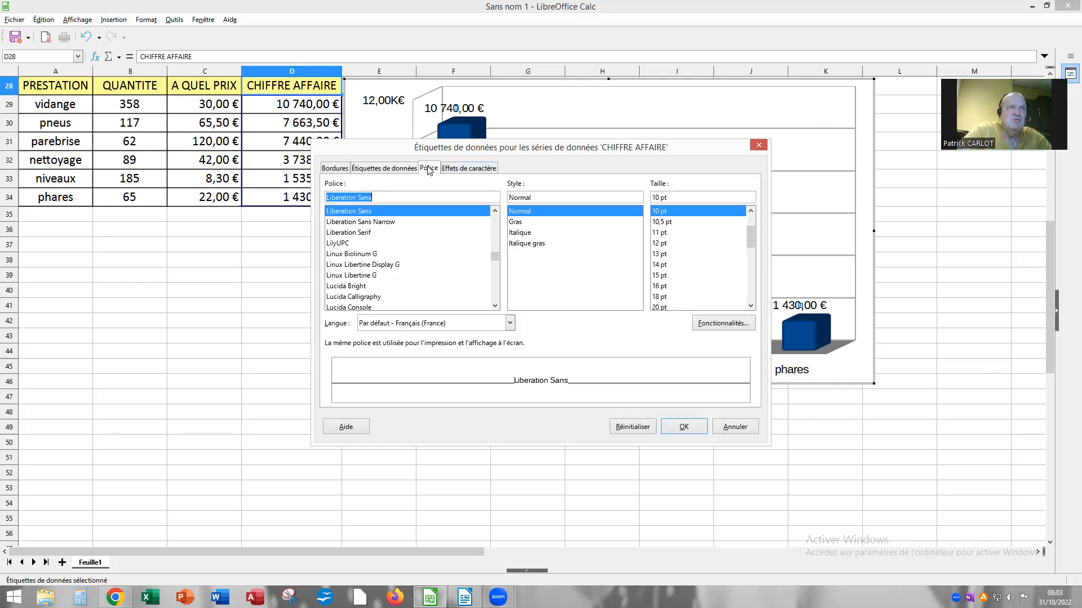
{"action": "left_click", "coordinate": [529, 244]}
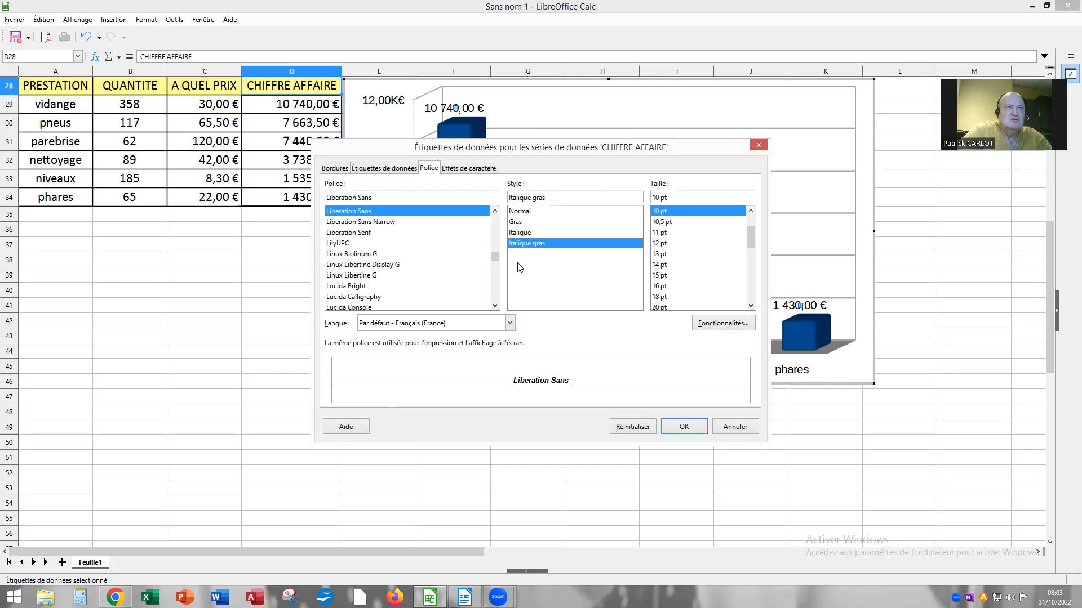
{"action": "left_click", "coordinate": [475, 169]}
{"action": "left_click", "coordinate": [485, 200]}
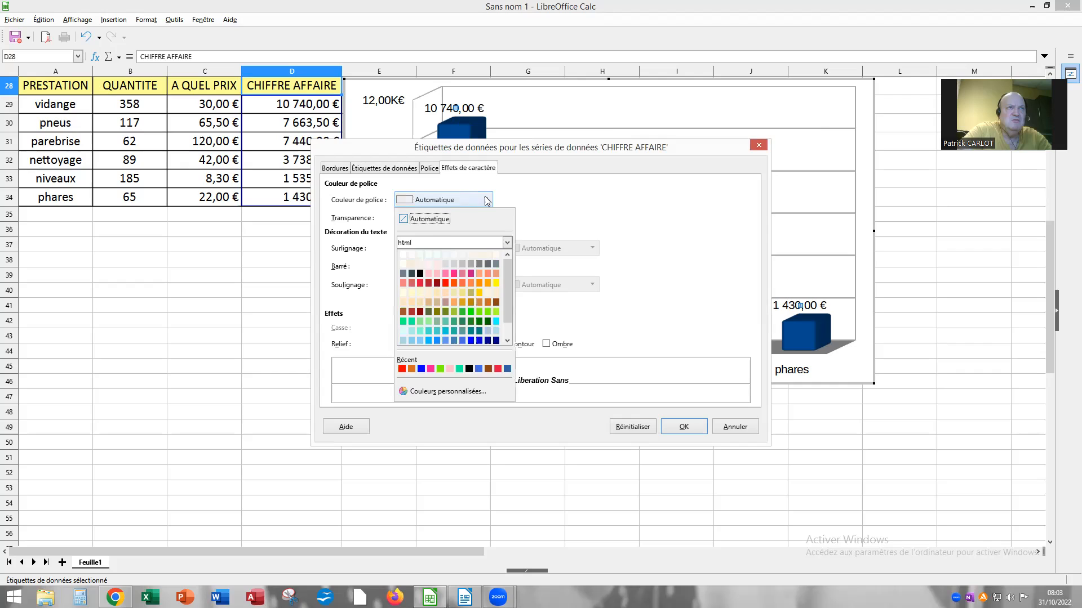
{"action": "left_click", "coordinate": [445, 283]}
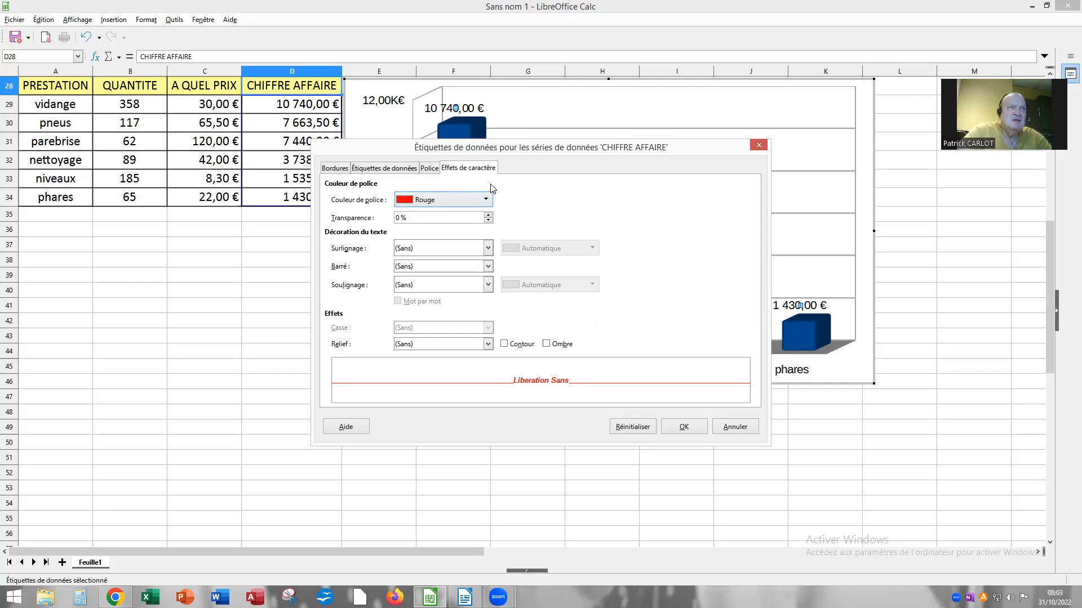
{"action": "left_click", "coordinate": [429, 168]}
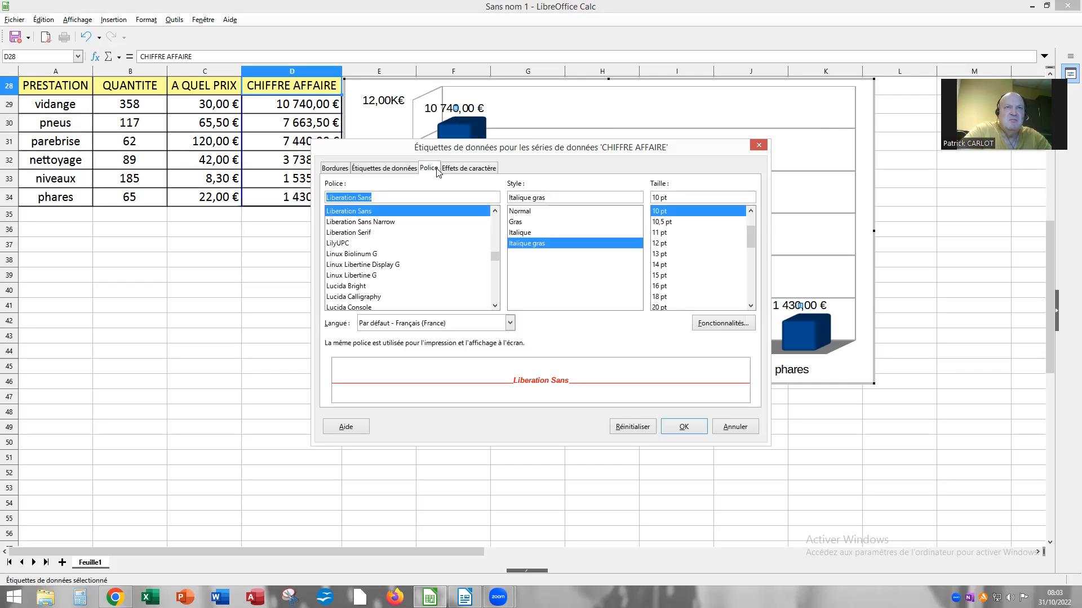
{"action": "left_click", "coordinate": [662, 244]}
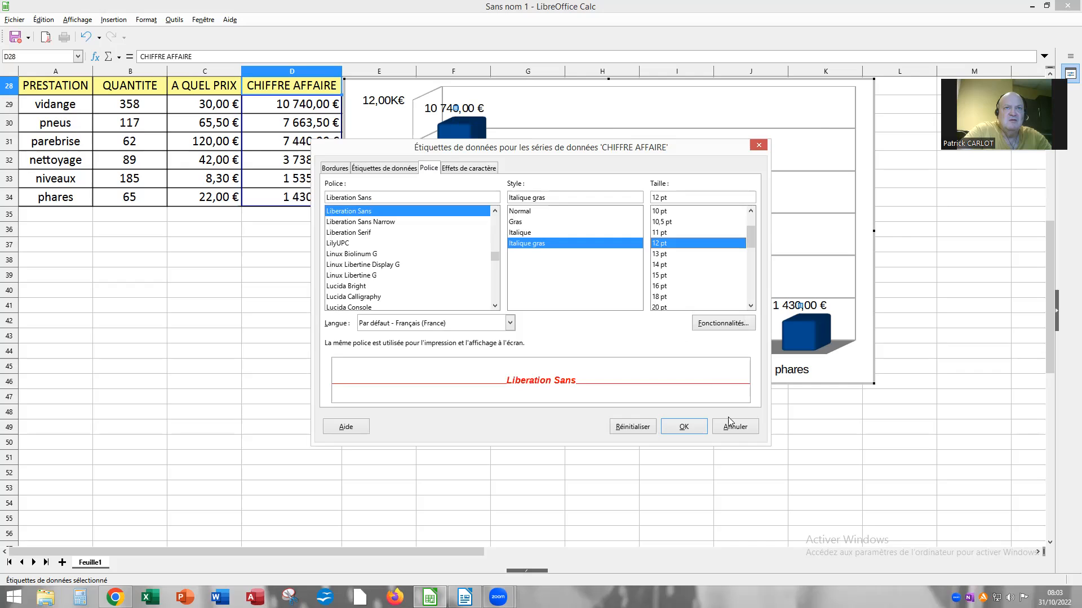
{"action": "left_click", "coordinate": [683, 427]}
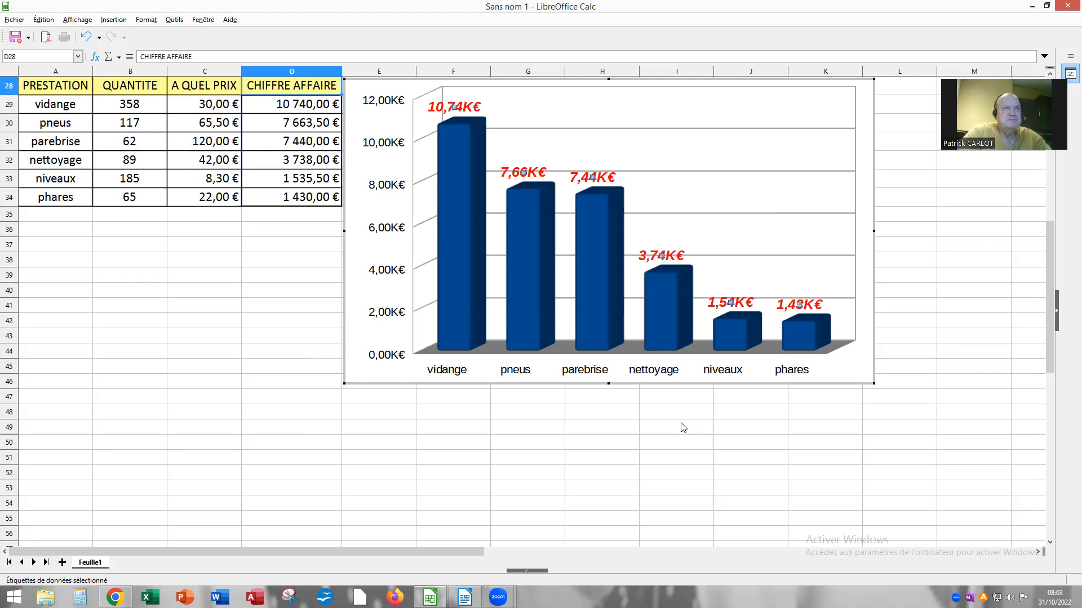
{"action": "left_click", "coordinate": [264, 350]}
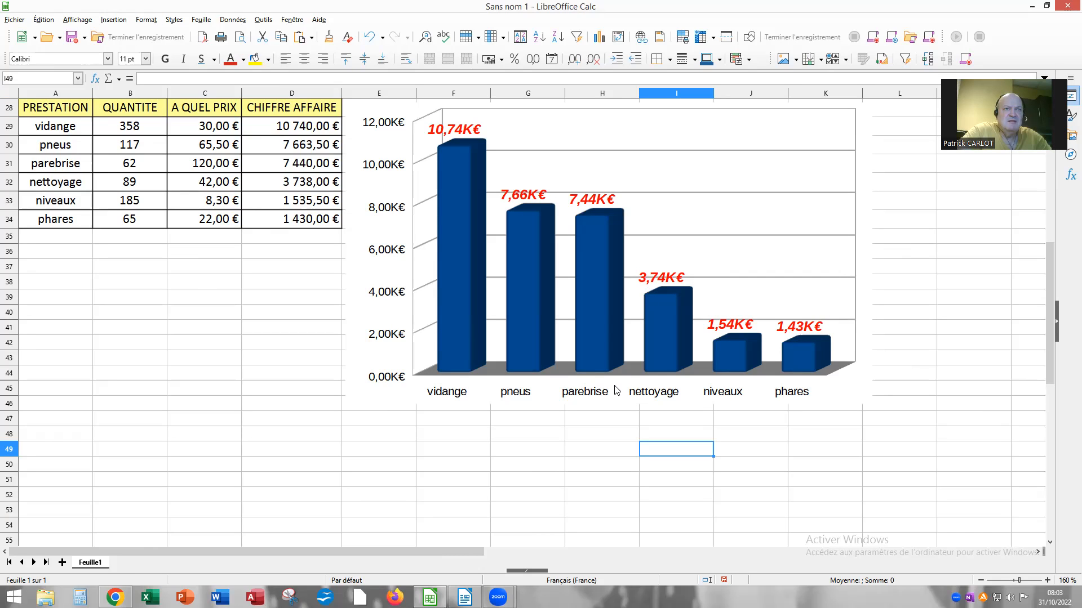
{"action": "left_click", "coordinate": [633, 380]}
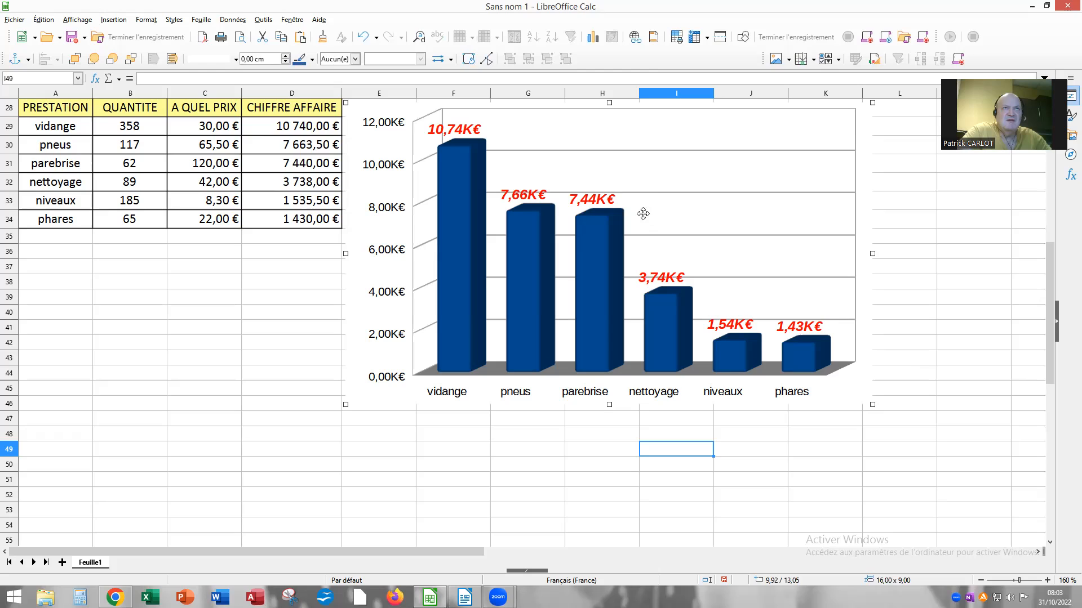
{"action": "right_click", "coordinate": [659, 178]}
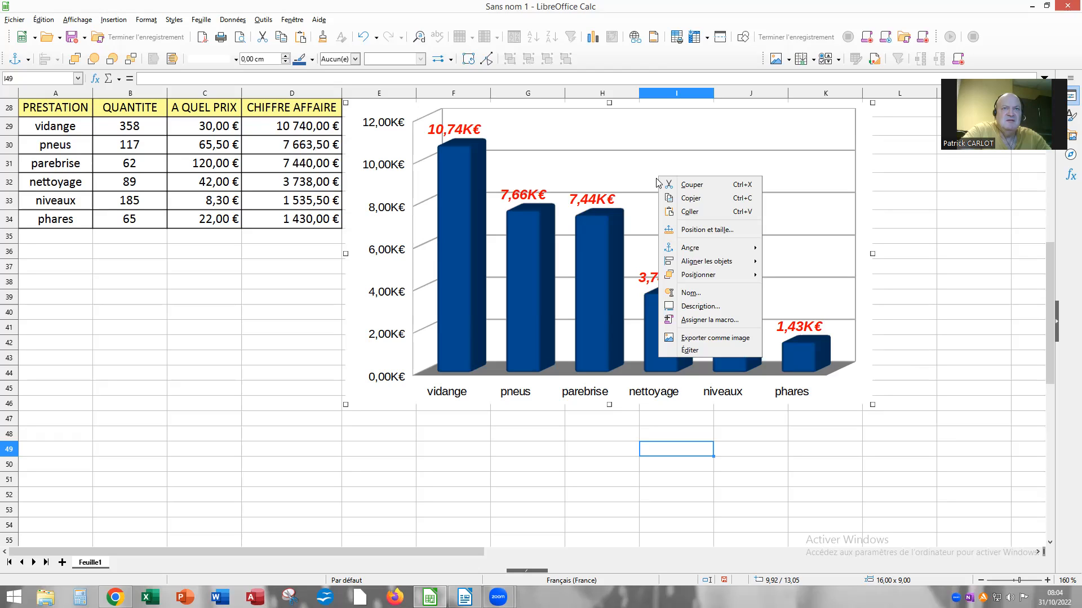
{"action": "left_click", "coordinate": [690, 351]}
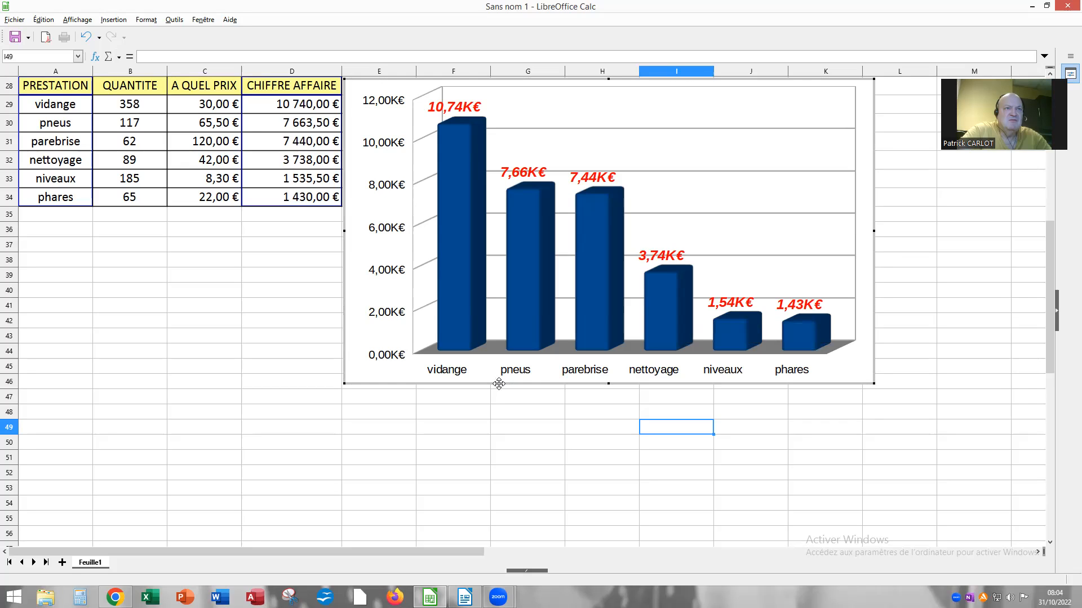
{"action": "left_click", "coordinate": [288, 319]}
Step: Reopen the chart for editing and give it the main title "CA / prestation"
{"action": "left_click", "coordinate": [361, 300]}
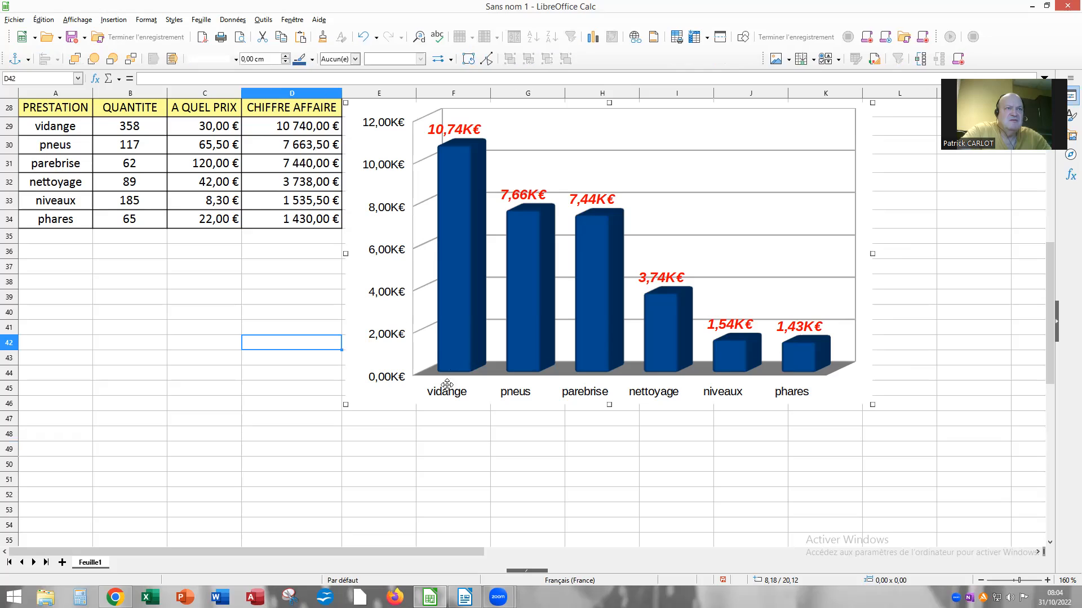
{"action": "right_click", "coordinate": [496, 404]}
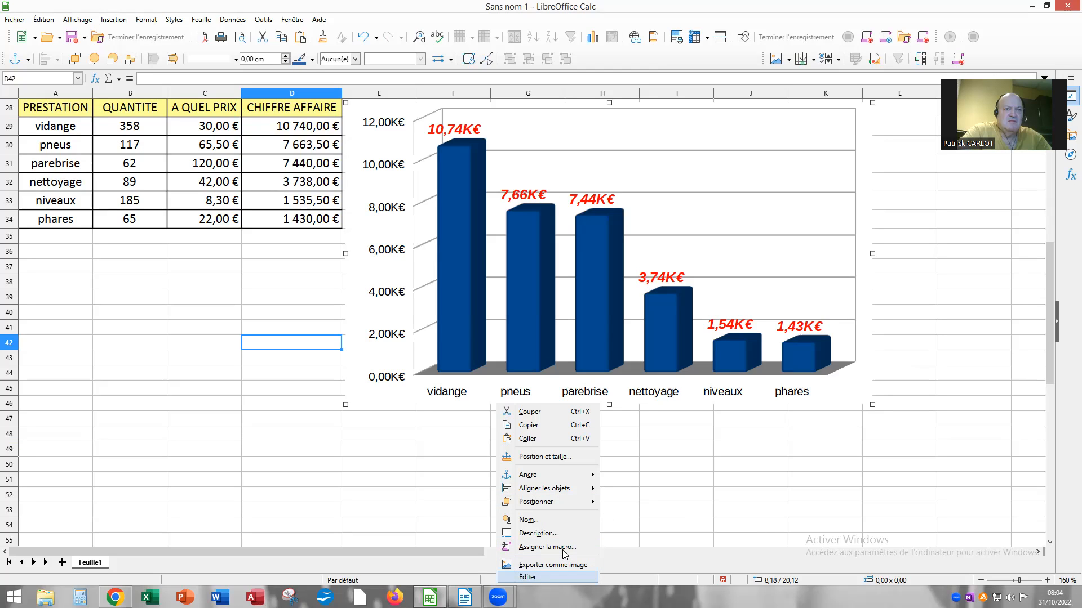
{"action": "left_click", "coordinate": [561, 577]}
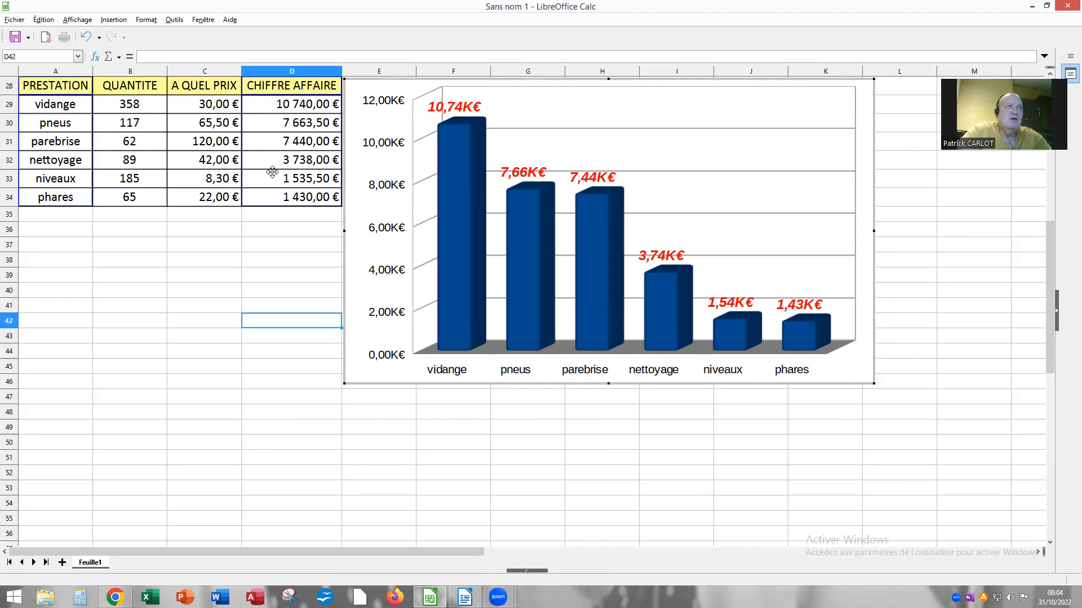
{"action": "left_click", "coordinate": [119, 21]}
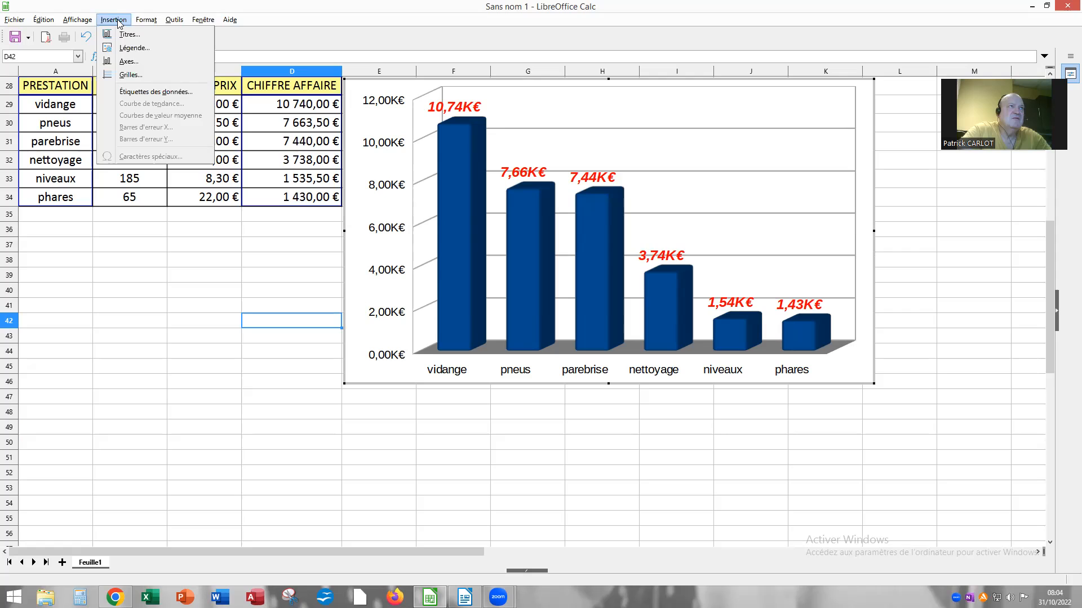
{"action": "left_click", "coordinate": [129, 34]}
{"action": "left_click", "coordinate": [518, 223]}
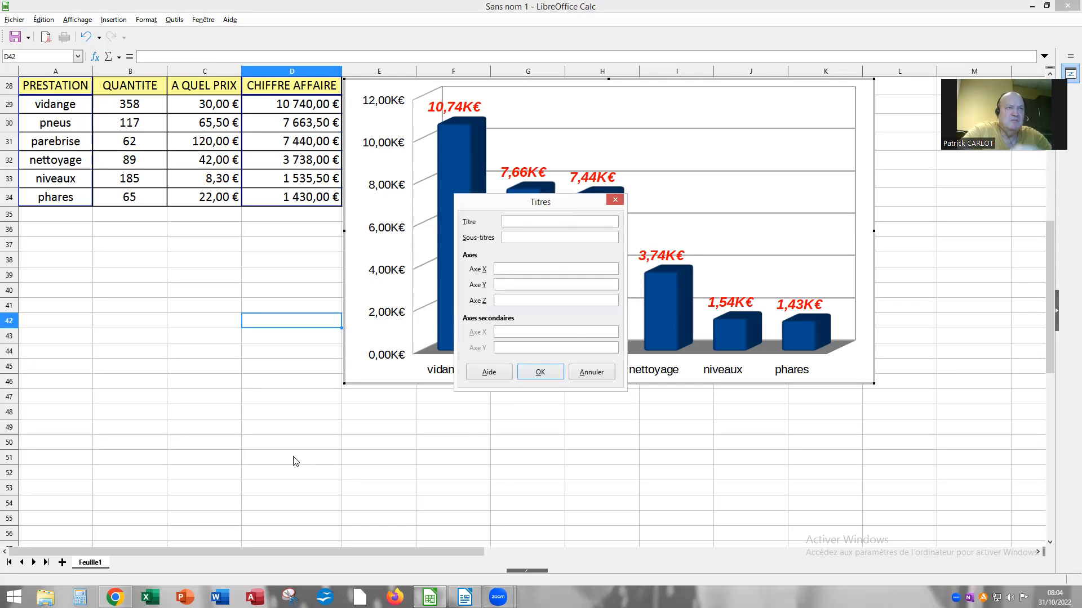
{"action": "type", "text": "CA / presta"}
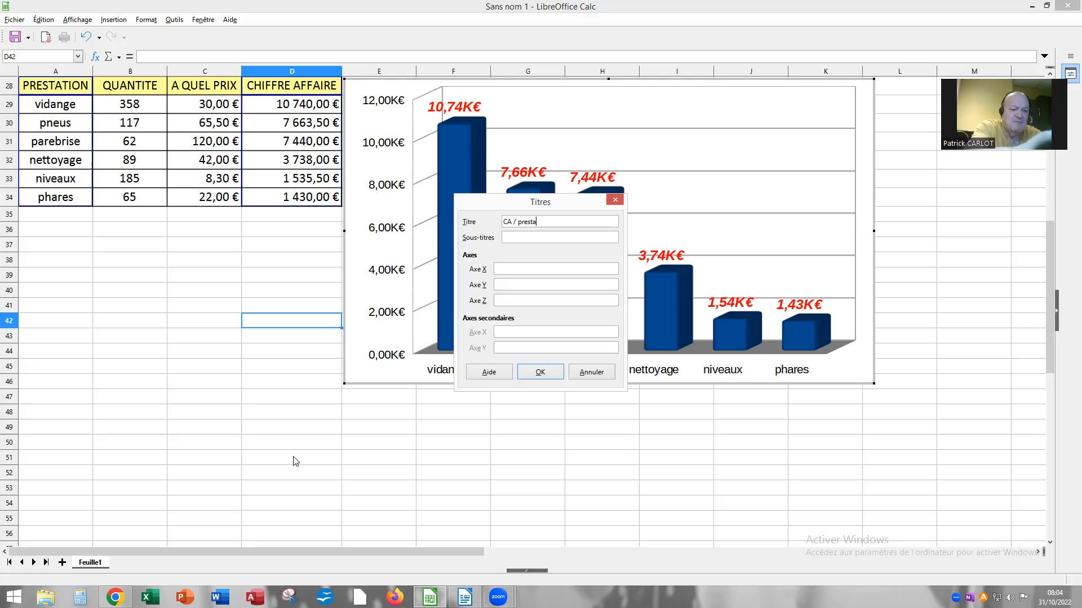
{"action": "type", "text": "tion"}
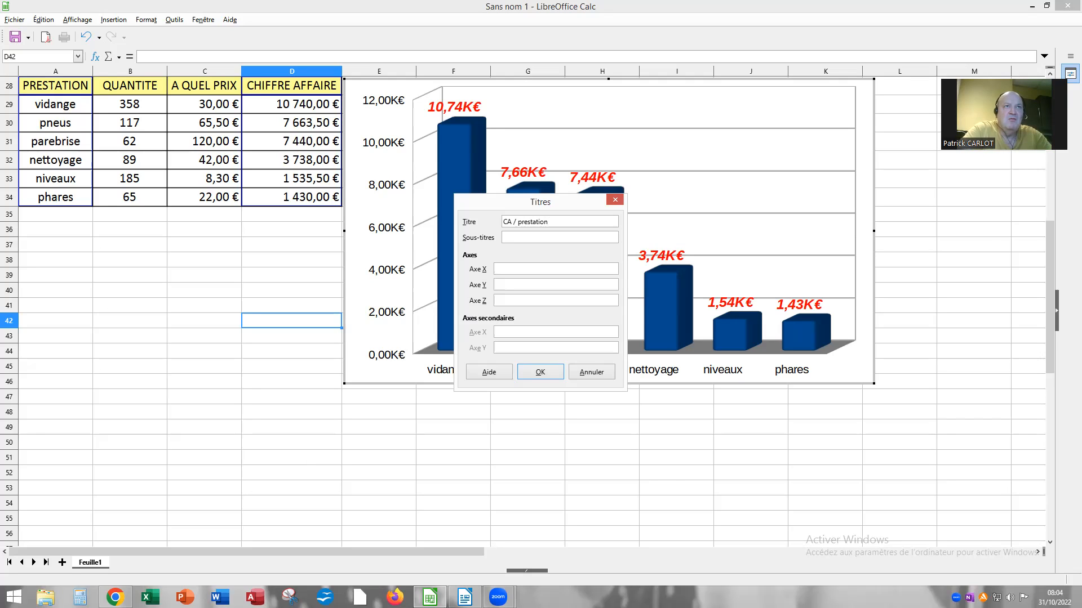
{"action": "left_click", "coordinate": [545, 371]}
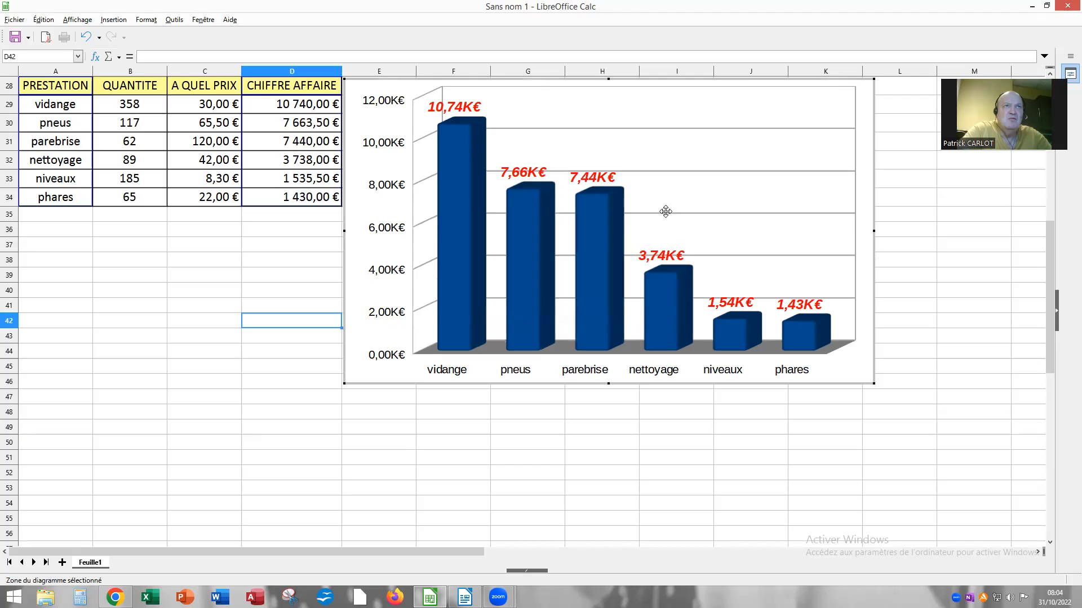
Step: Format the chart's main title in bold italic, 14 pt, blue, and leave chart editing
{"action": "left_click", "coordinate": [604, 104]}
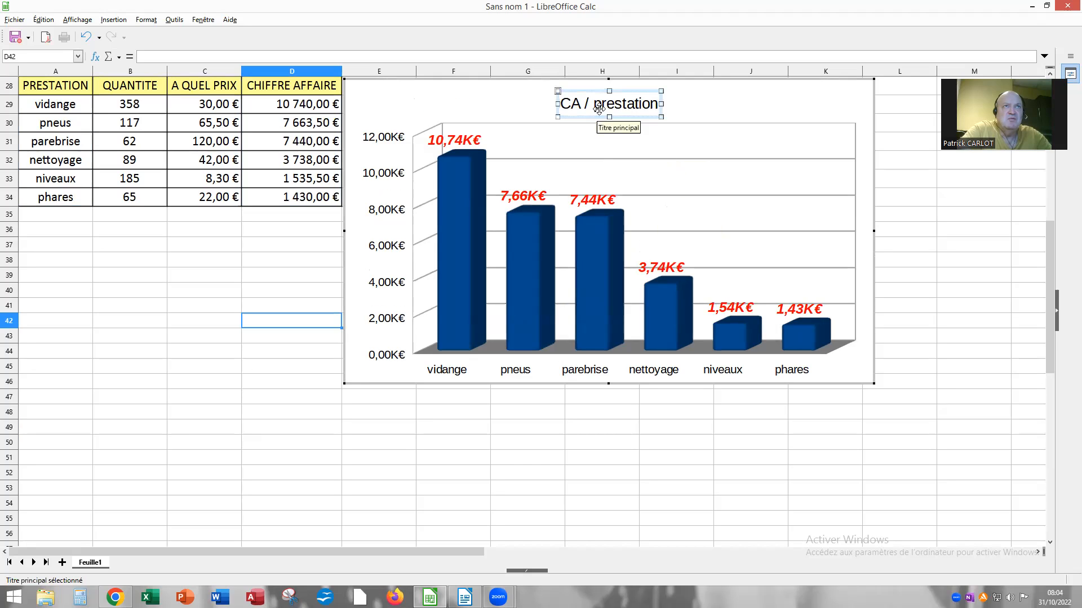
{"action": "right_click", "coordinate": [644, 104]}
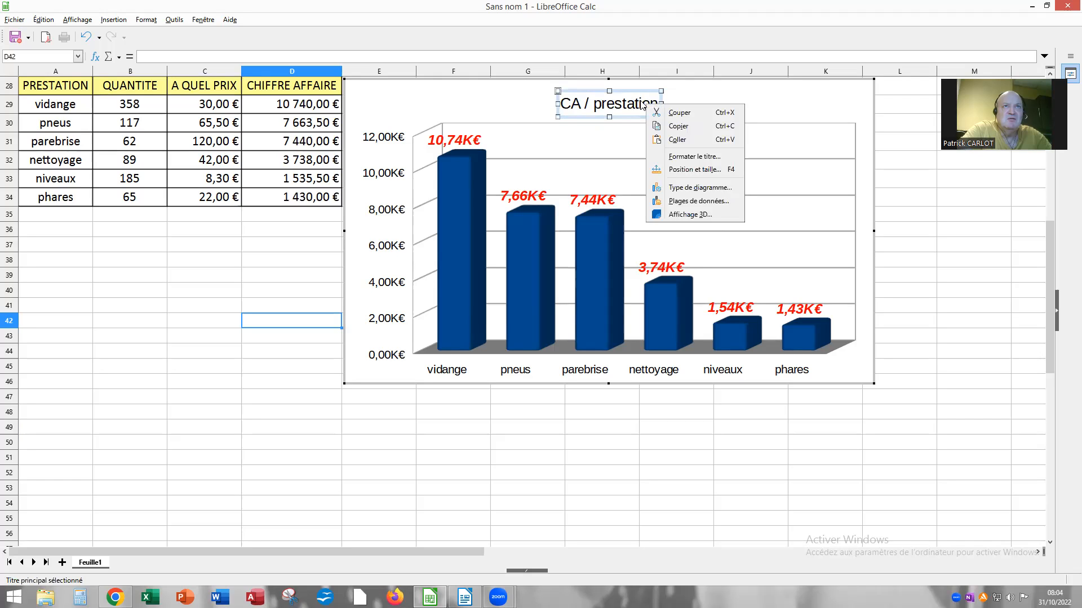
{"action": "left_click", "coordinate": [688, 158]}
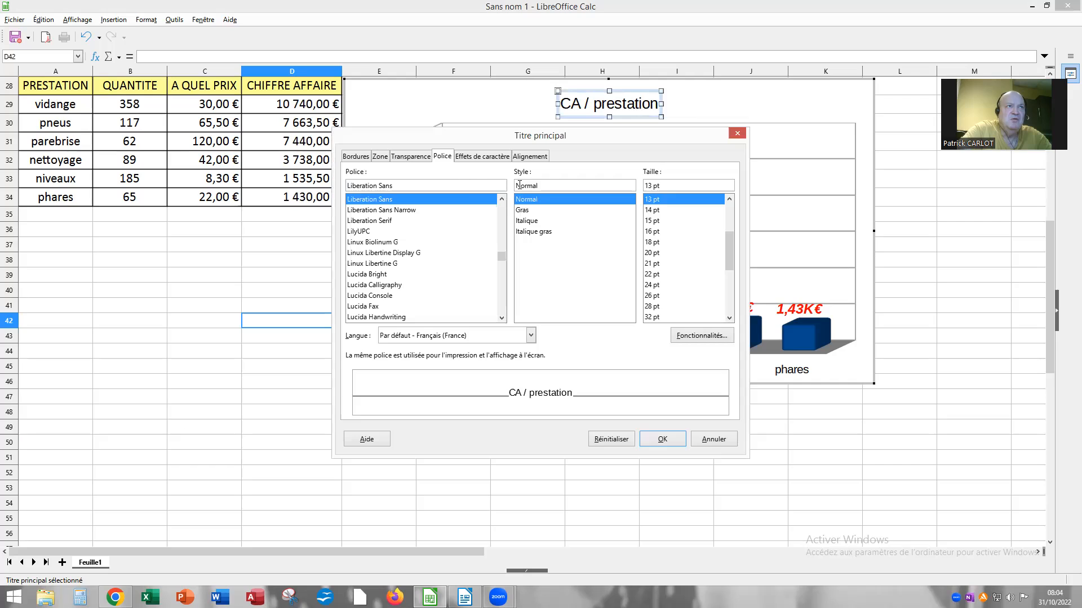
{"action": "left_click", "coordinate": [529, 233]}
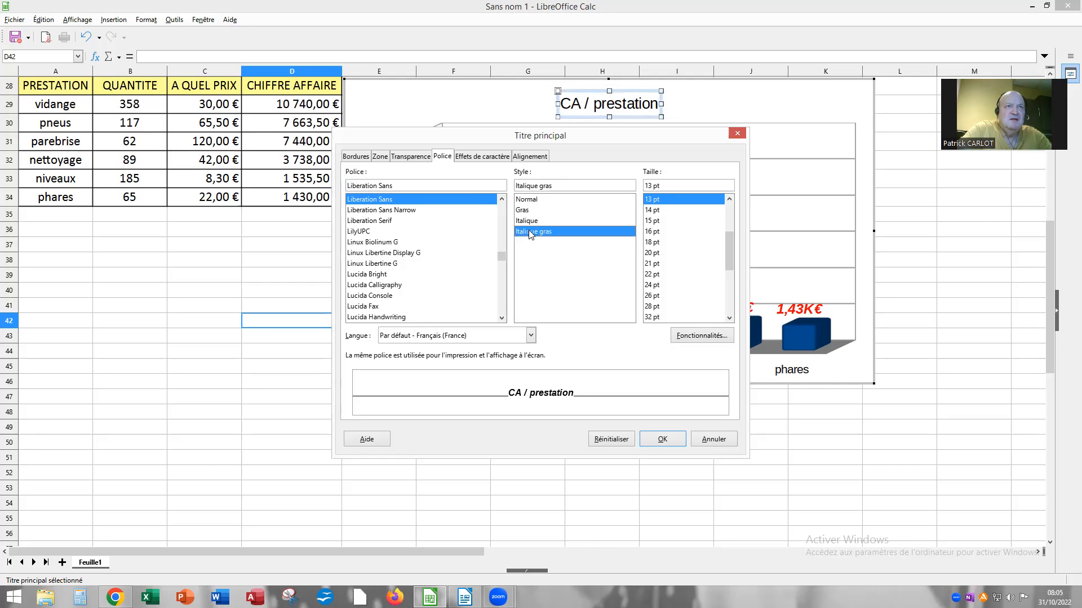
{"action": "left_click", "coordinate": [651, 211]}
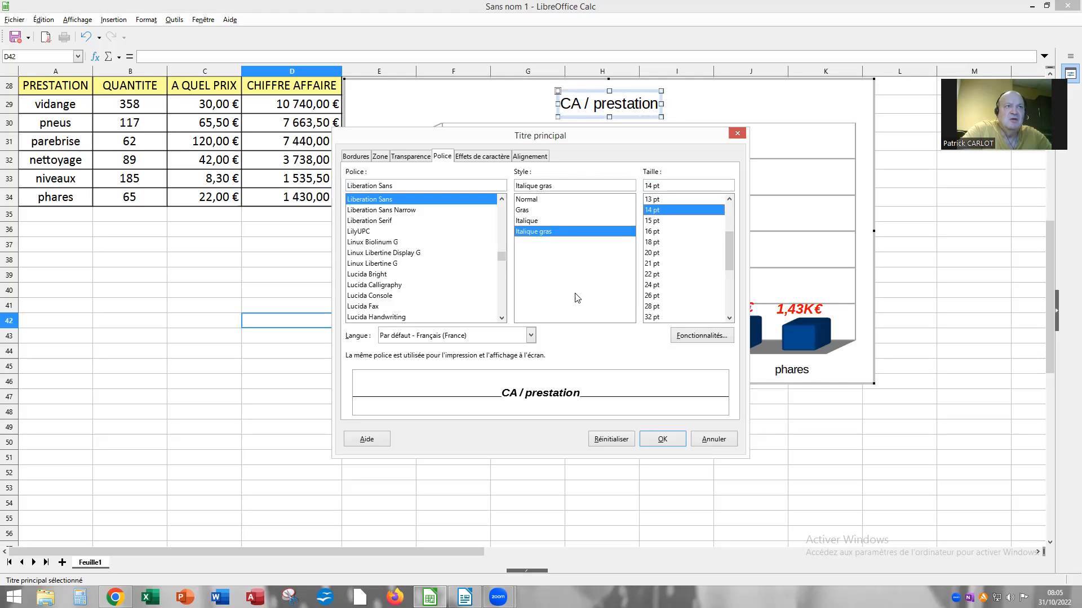
{"action": "left_click", "coordinate": [494, 156]}
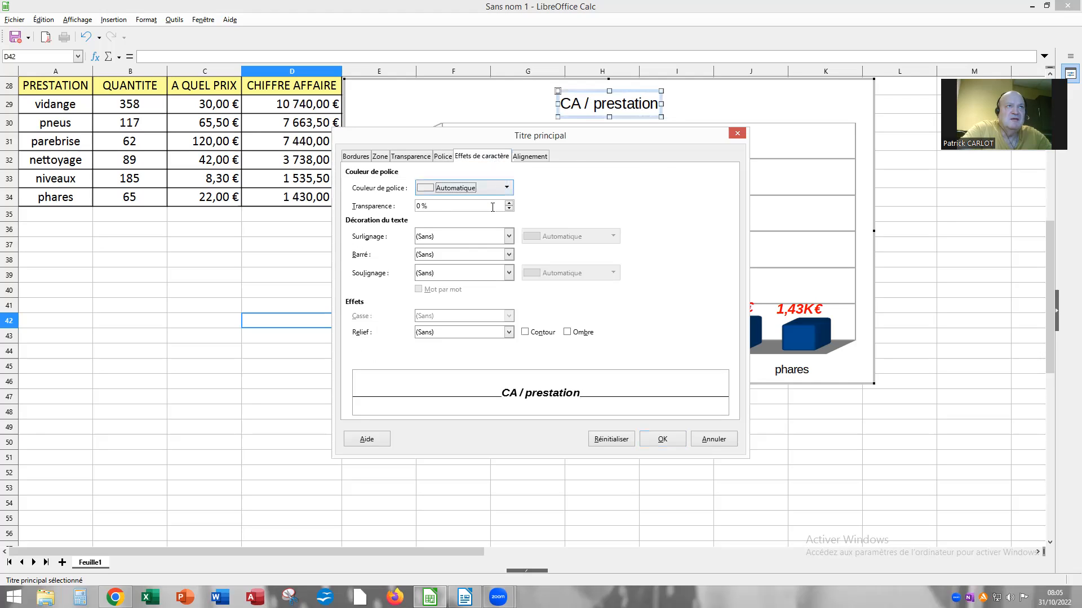
{"action": "left_click", "coordinate": [509, 189]}
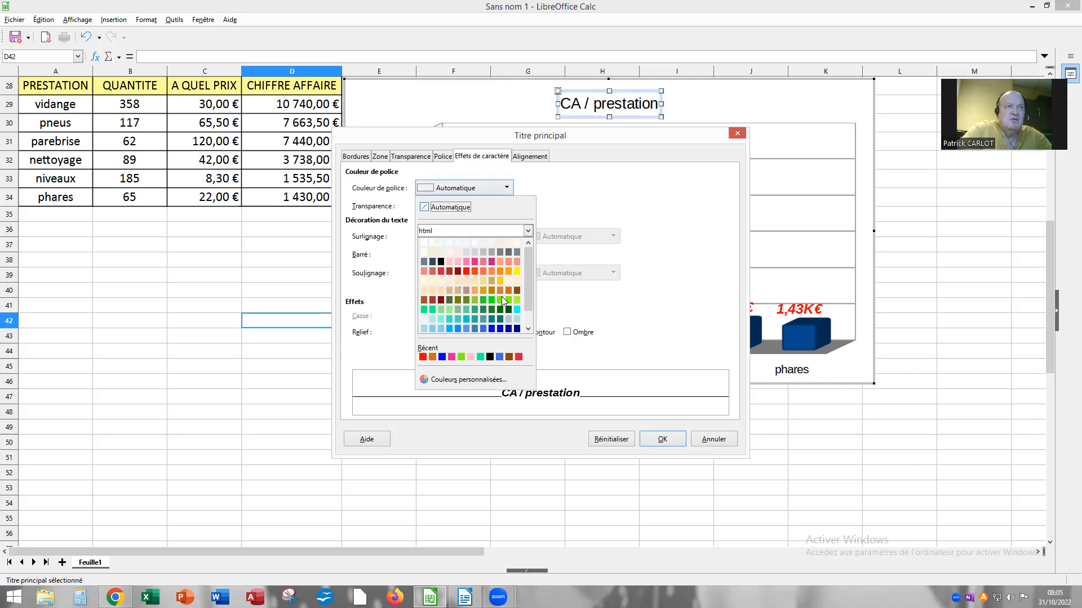
{"action": "left_click", "coordinate": [490, 329]}
{"action": "left_click", "coordinate": [661, 441]}
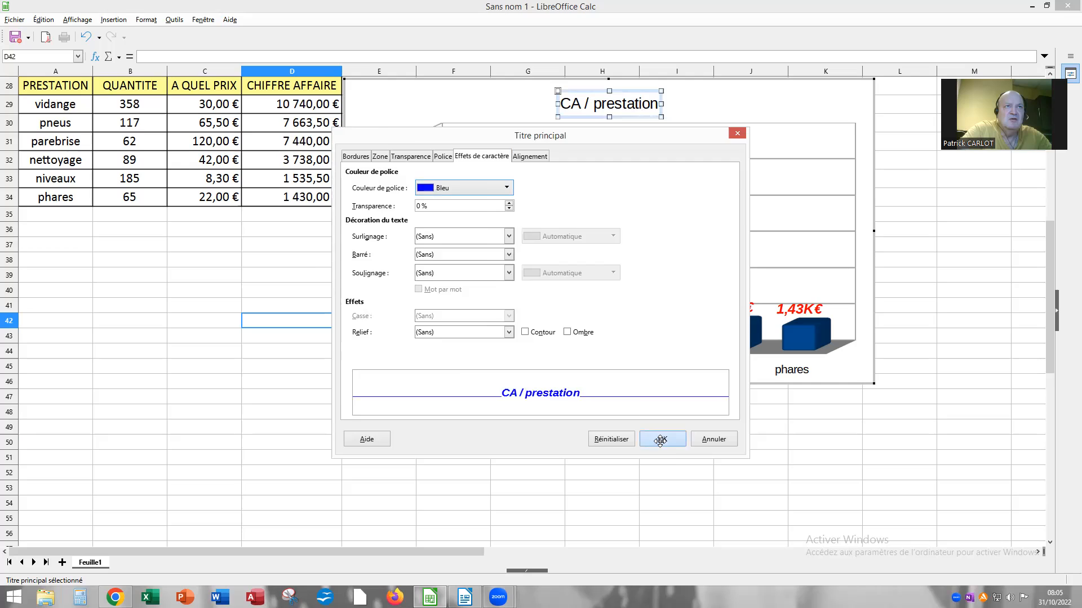
{"action": "left_click", "coordinate": [617, 313]}
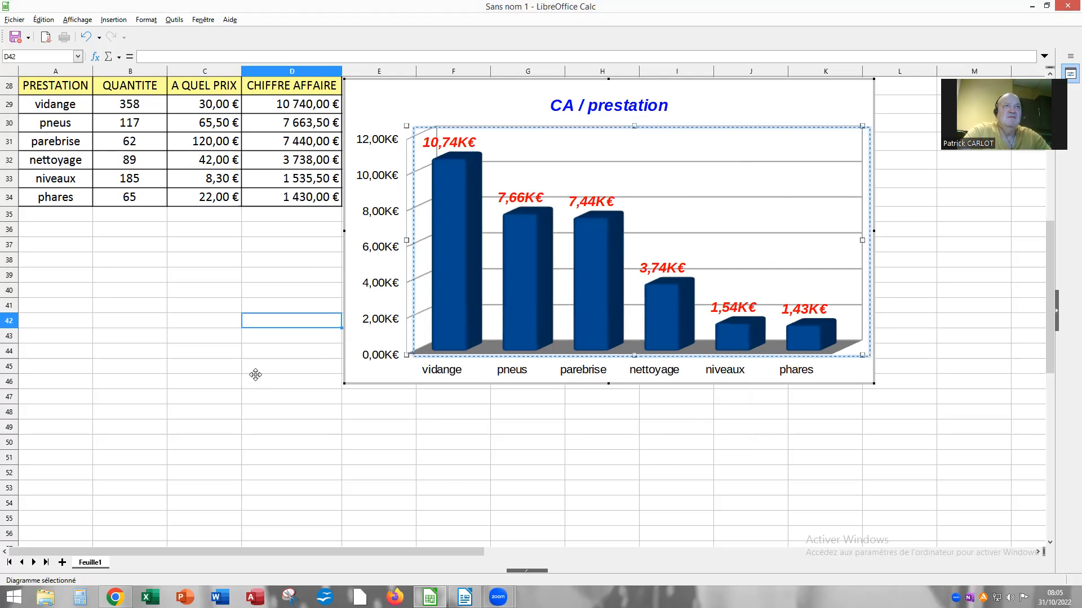
{"action": "left_click", "coordinate": [325, 403]}
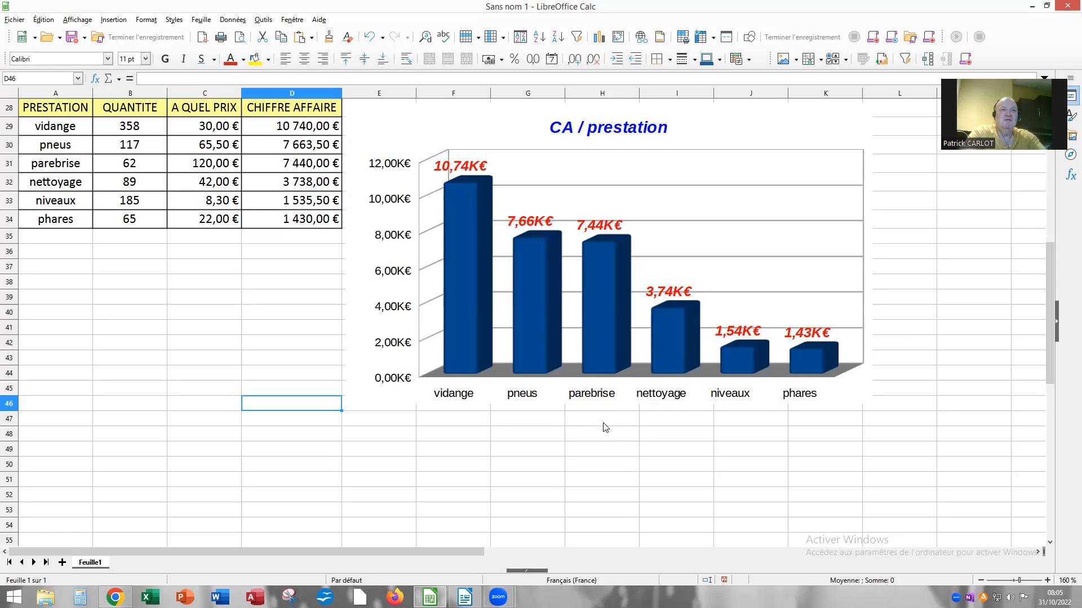
Step: Copy the whole chart, switch to LibreOffice Writer and paste it into the blank document
{"action": "left_click", "coordinate": [369, 362]}
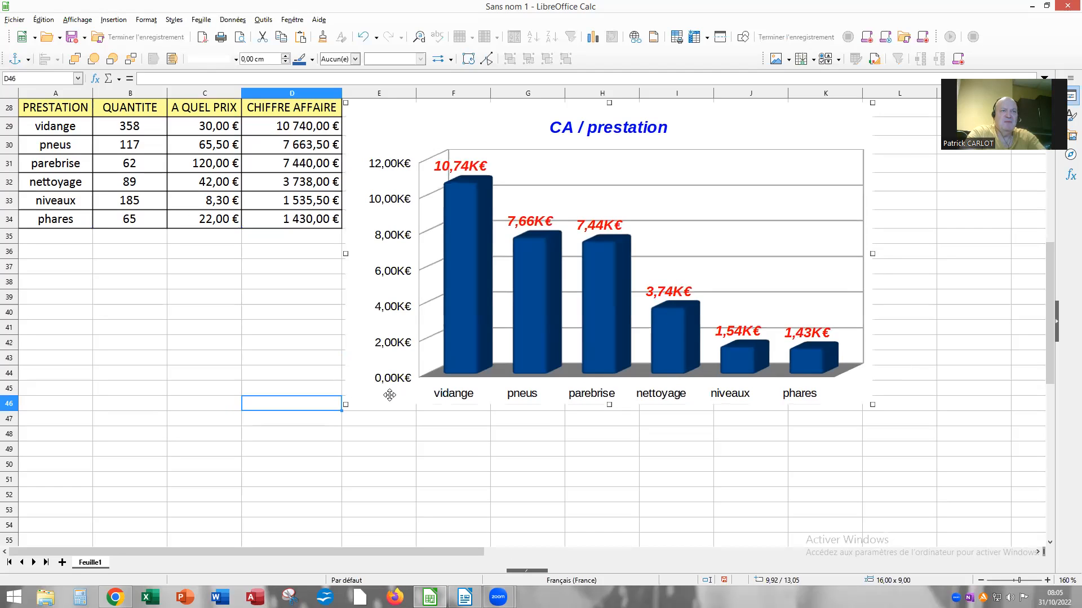
{"action": "right_click", "coordinate": [375, 357]}
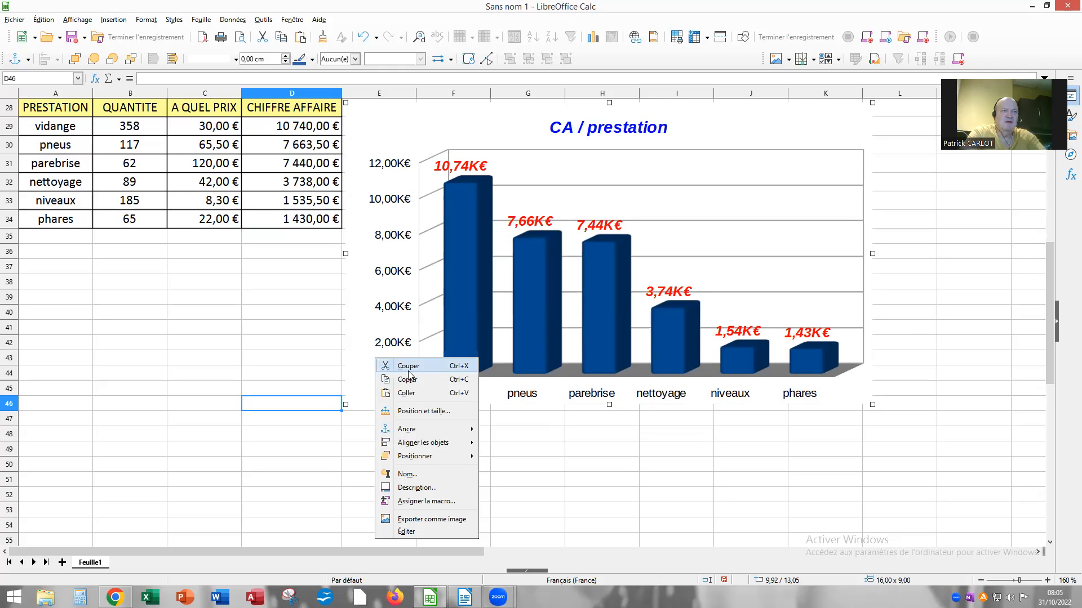
{"action": "left_click", "coordinate": [426, 383]}
{"action": "left_click", "coordinate": [465, 597]}
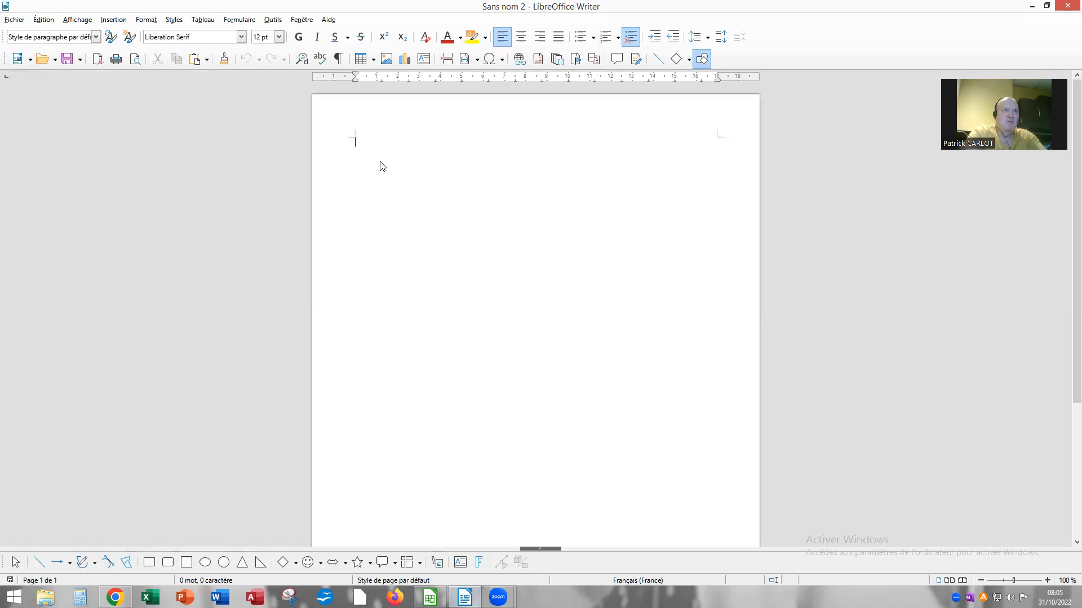
{"action": "right_click", "coordinate": [380, 166]}
{"action": "left_click", "coordinate": [406, 195]}
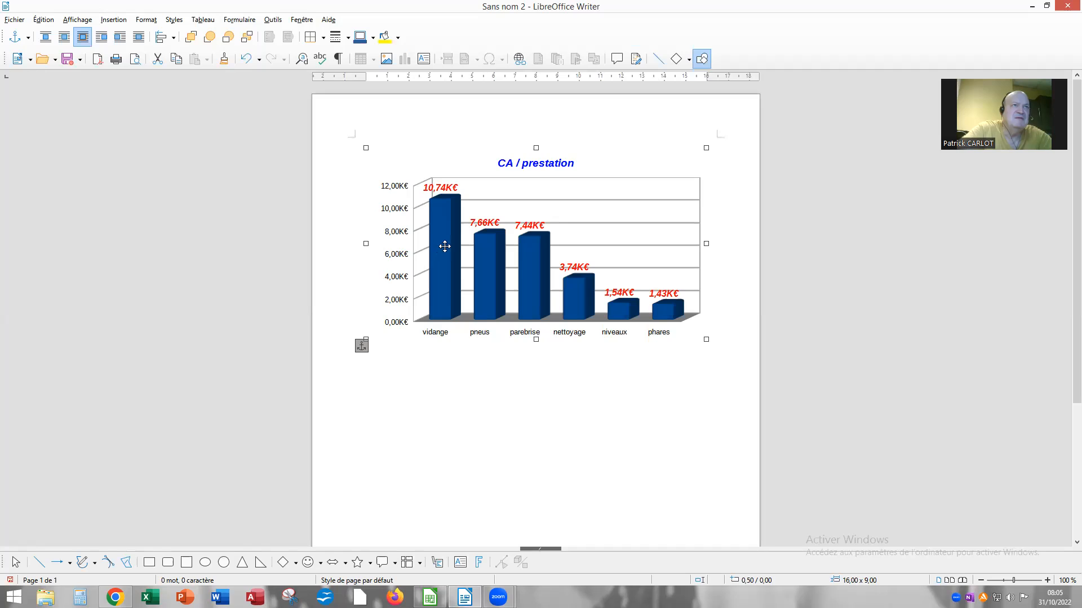
Step: Deselect the chart and change the default page style's orientation to landscape (Paysage)
{"action": "left_click", "coordinate": [409, 446]}
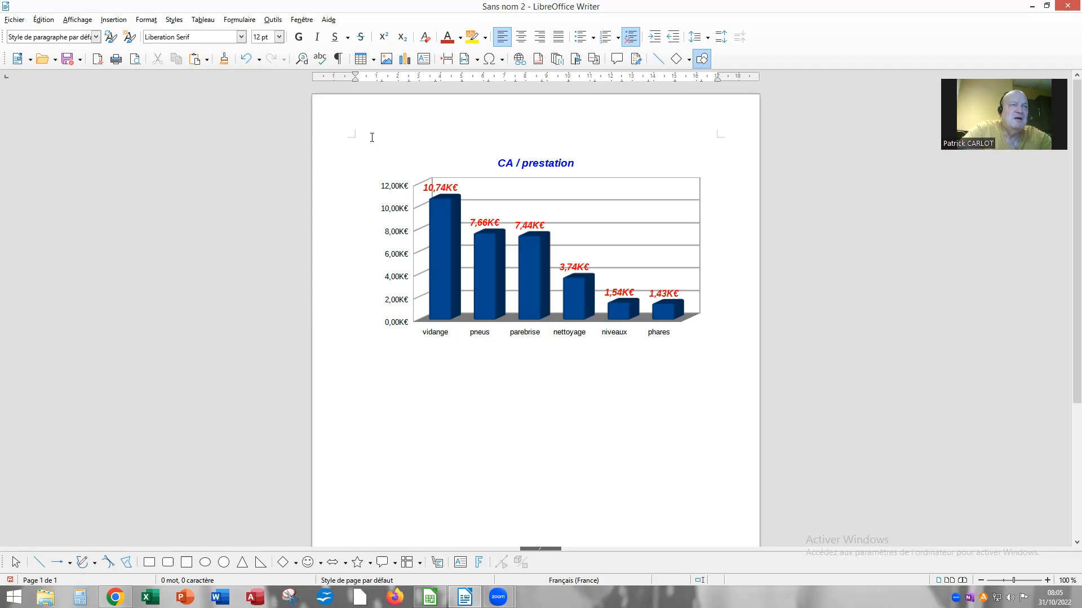
{"action": "left_click", "coordinate": [152, 22]}
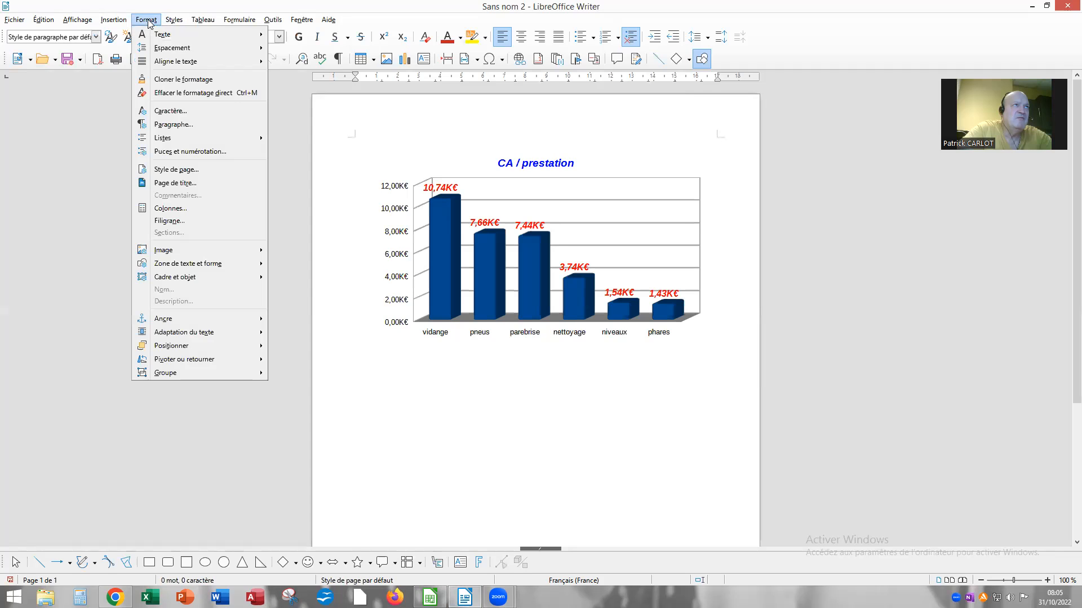
{"action": "left_click", "coordinate": [198, 174]}
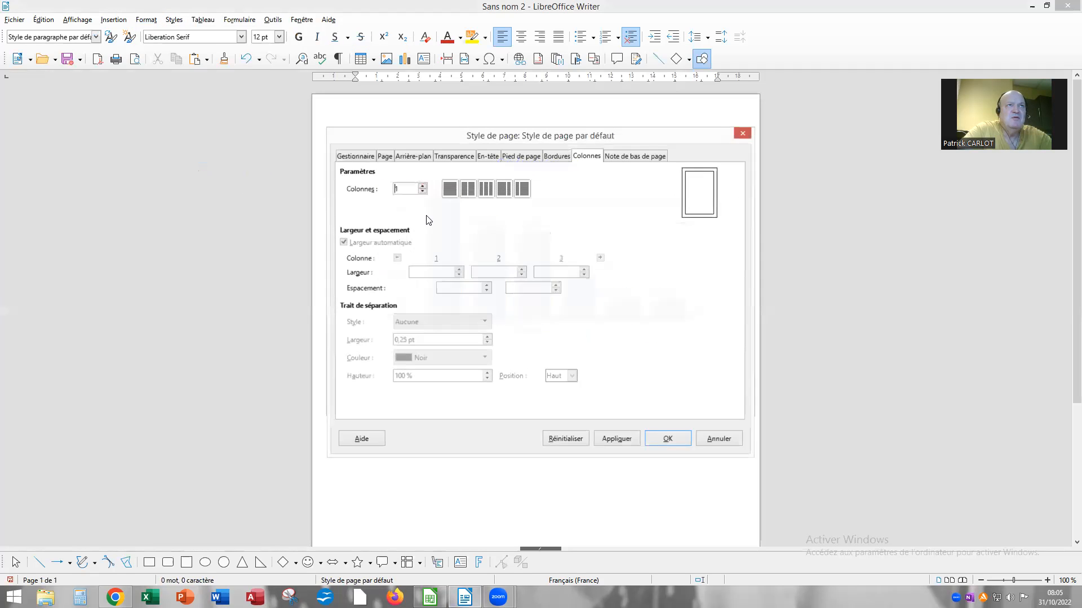
{"action": "left_click", "coordinate": [385, 157]}
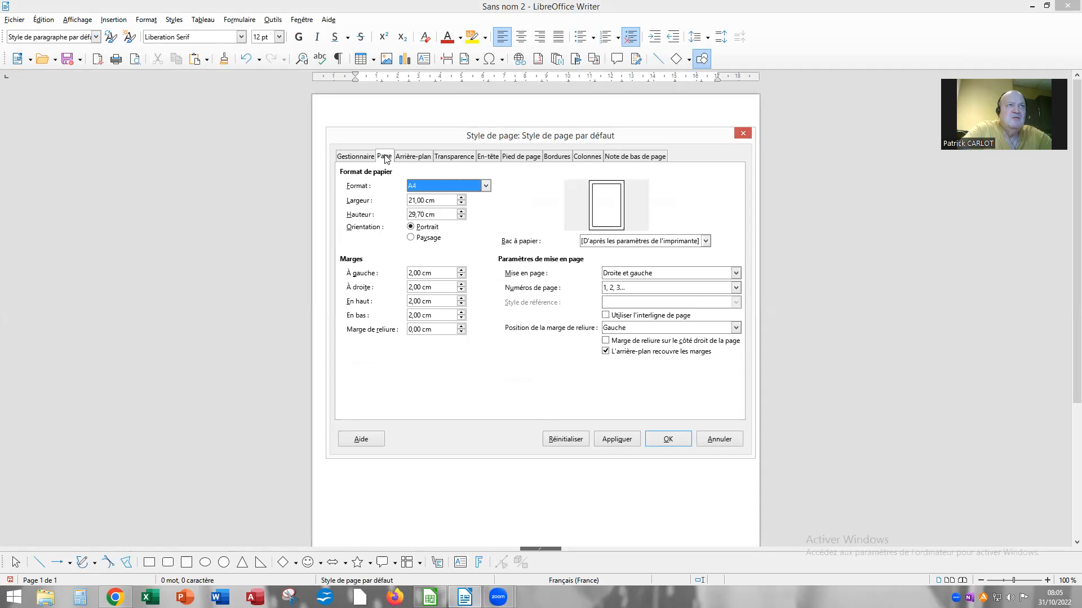
{"action": "left_click", "coordinate": [413, 239]}
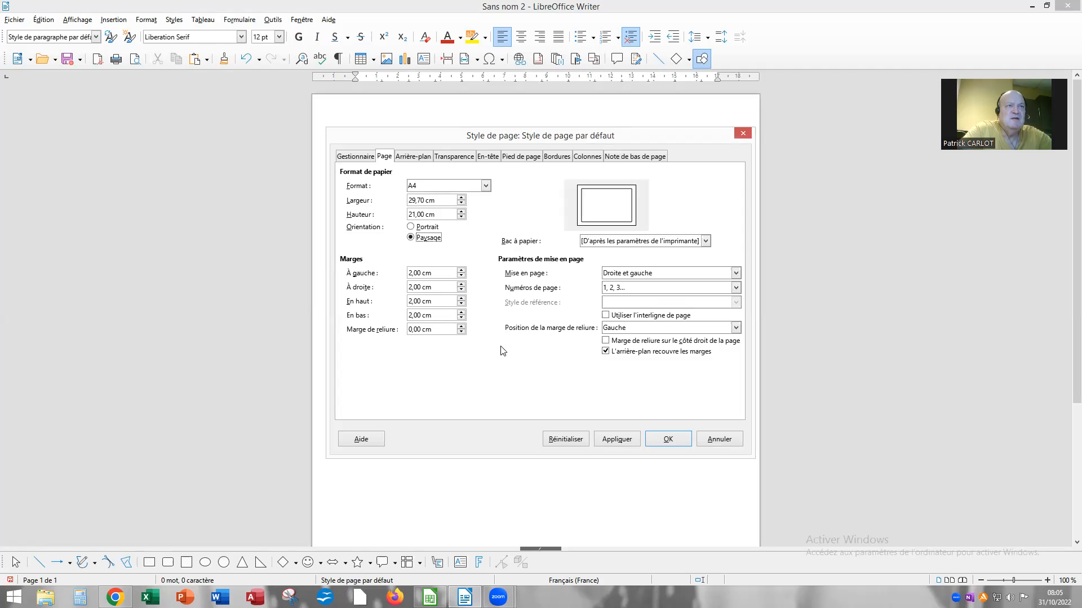
{"action": "left_click", "coordinate": [682, 447]}
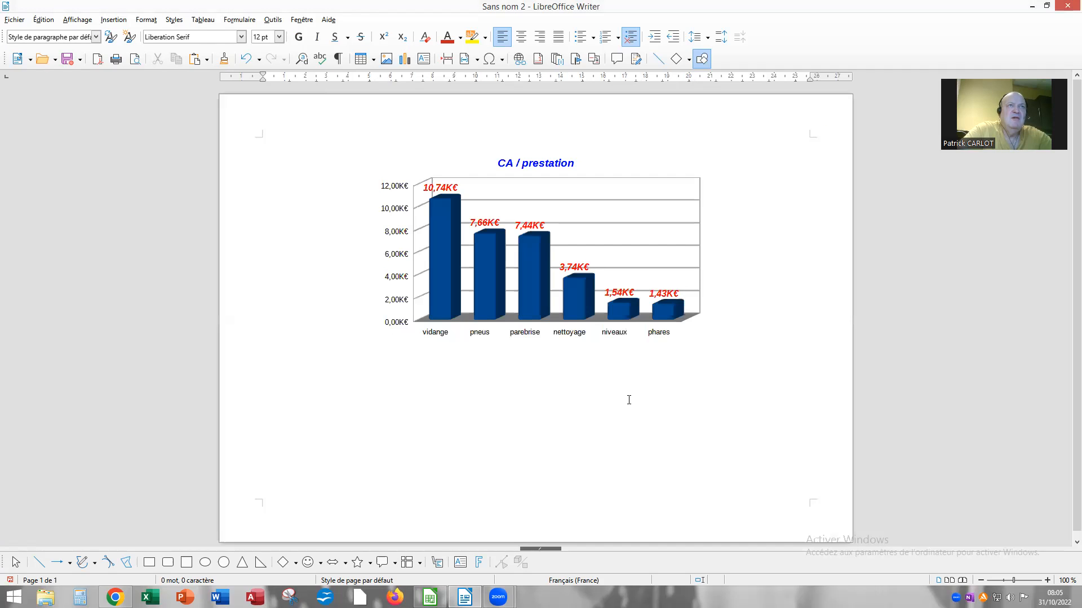
Step: Enlarge the chart proportionally to about 19.5 × 11 cm and change its anchor to the page (À la page)
{"action": "left_click", "coordinate": [567, 319]}
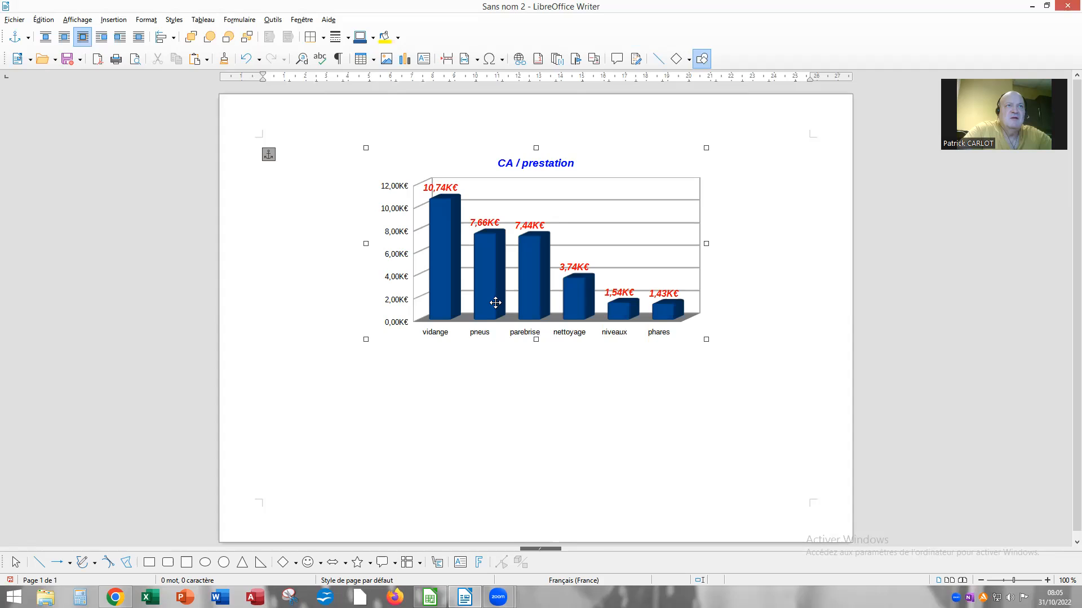
{"action": "left_click_drag", "start_coordinate": [366, 340], "coordinate": [299, 382]}
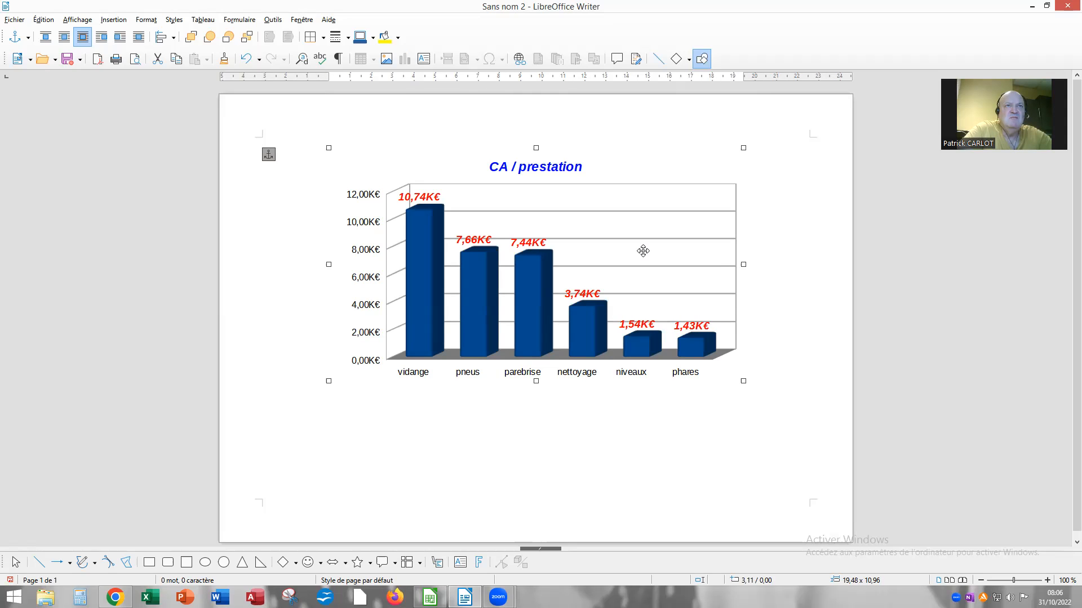
{"action": "right_click", "coordinate": [644, 251]}
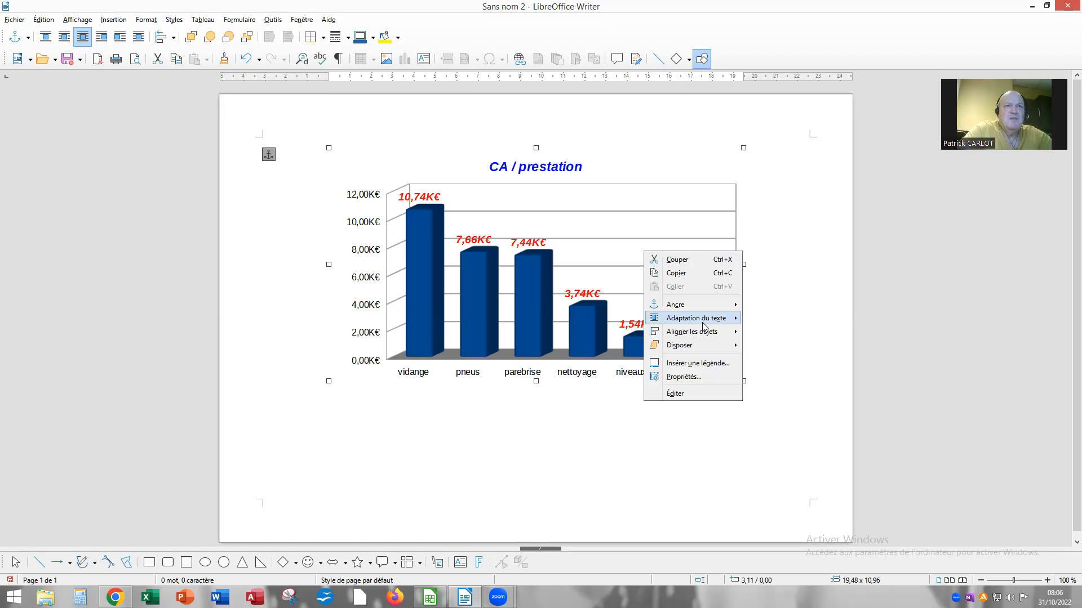
{"action": "mouse_move", "coordinate": [700, 349]}
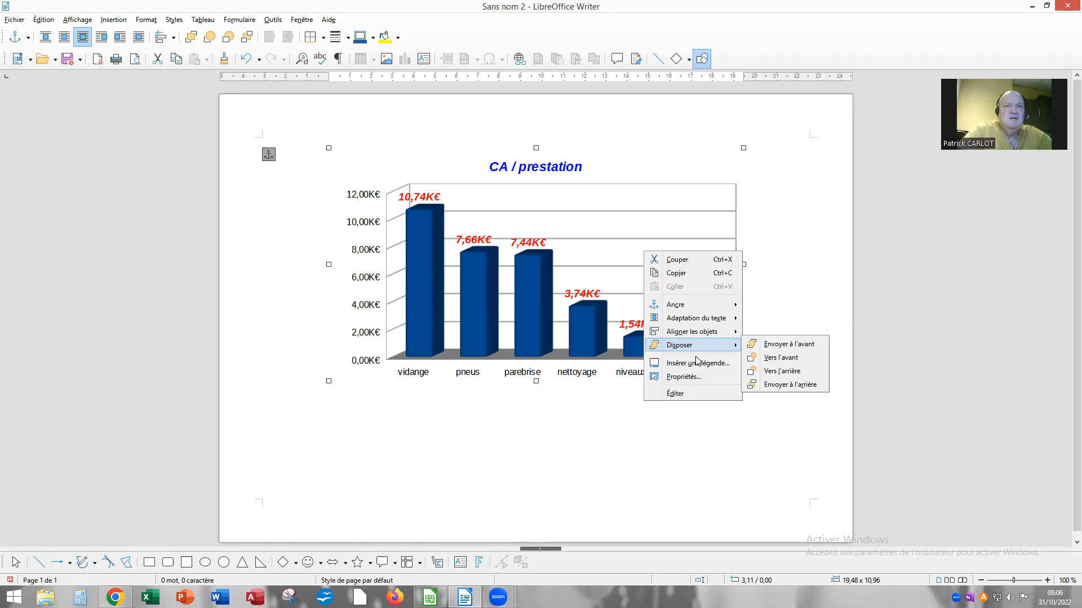
{"action": "left_click", "coordinate": [690, 379]}
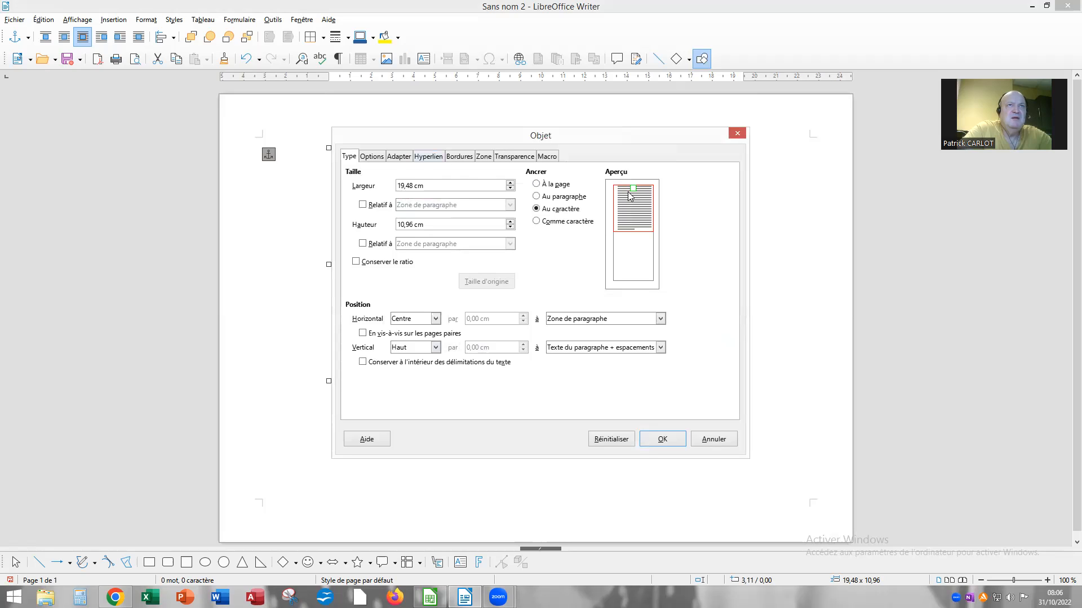
{"action": "left_click", "coordinate": [537, 184]}
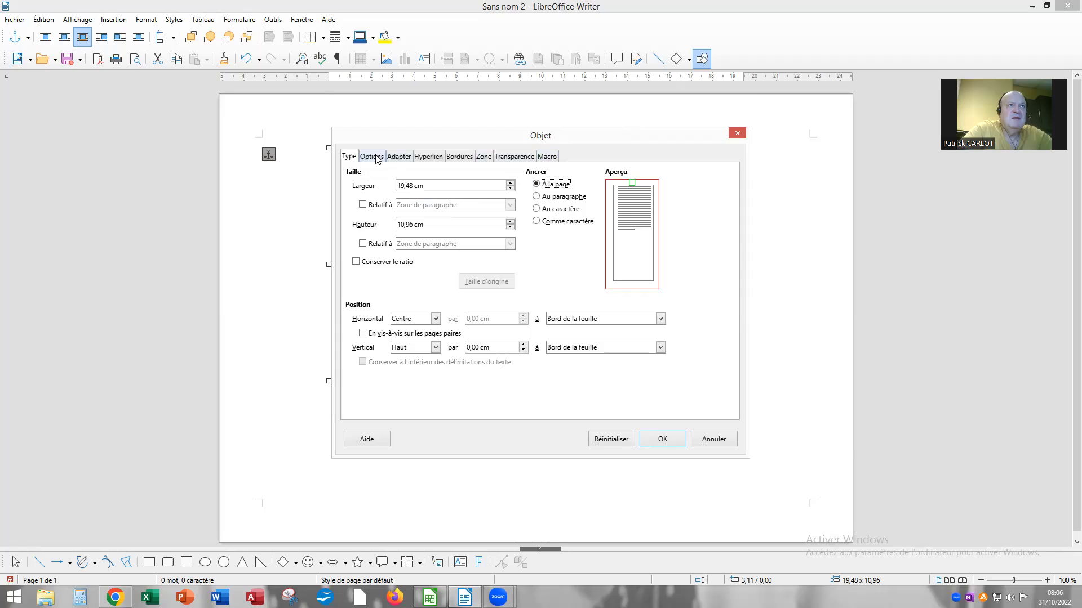
Step: Centre the chart vertically and horizontally relative to the sheet edge (Bord de la feuille), and enlarge it to about 22.5 × 12.6 cm
{"action": "left_click", "coordinate": [395, 158]}
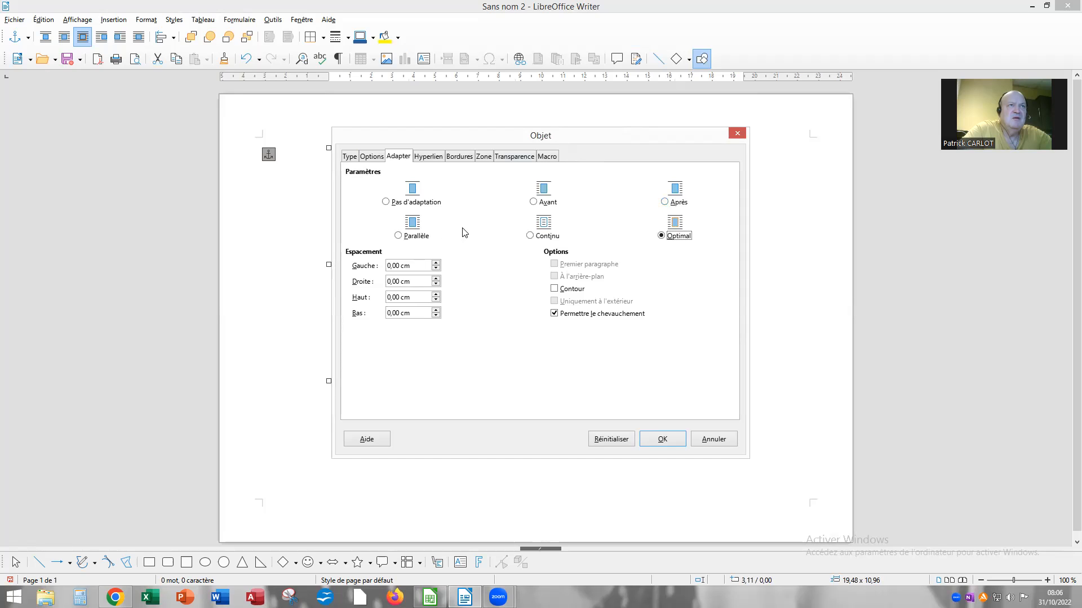
{"action": "left_click", "coordinate": [372, 158]}
{"action": "left_click", "coordinate": [349, 157]}
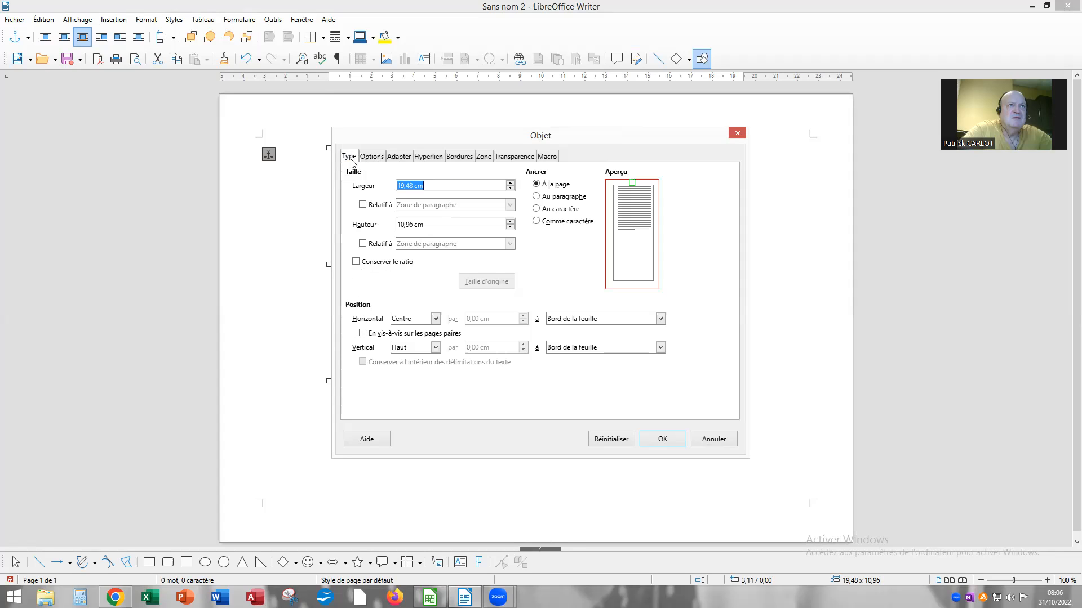
{"action": "left_click", "coordinate": [435, 348]}
{"action": "left_click", "coordinate": [418, 378]}
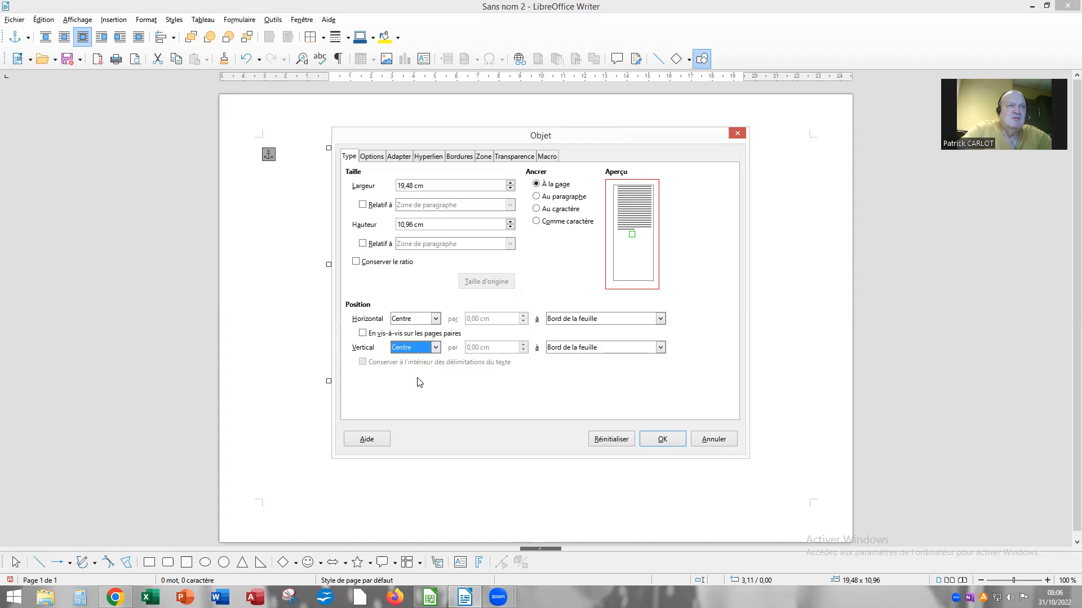
{"action": "left_click", "coordinate": [437, 320]}
{"action": "left_click", "coordinate": [415, 333]}
{"action": "left_click", "coordinate": [436, 319]}
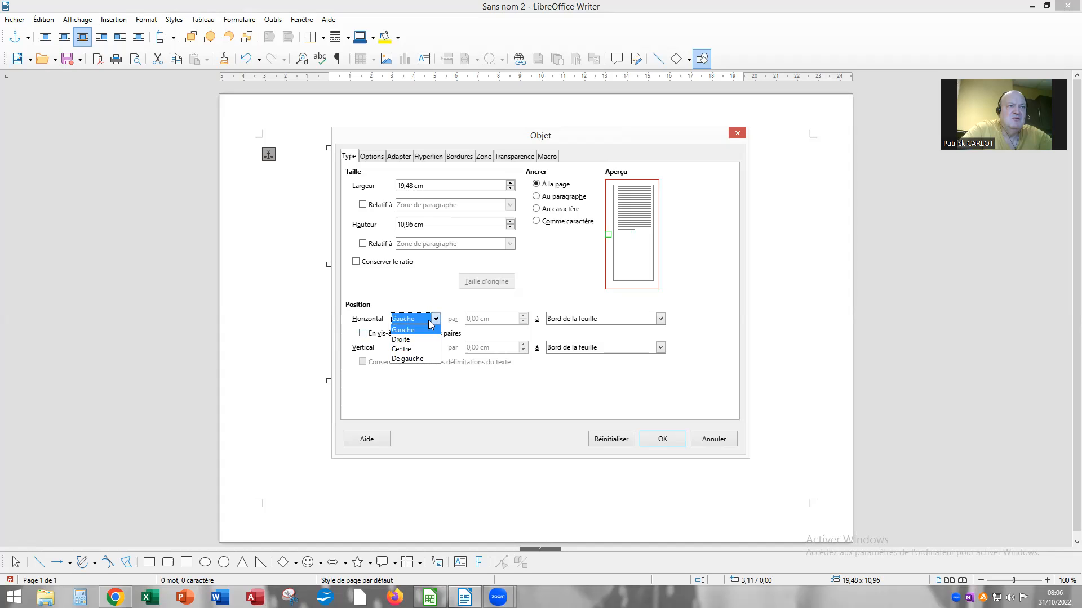
{"action": "left_click", "coordinate": [418, 349]}
{"action": "left_click", "coordinate": [668, 439]}
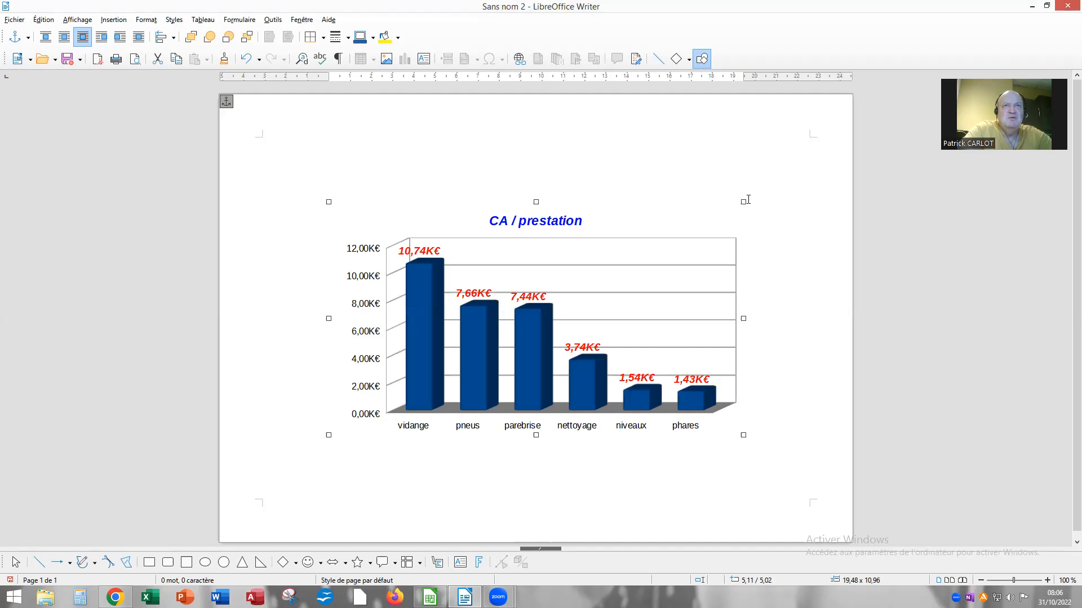
{"action": "left_click_drag", "start_coordinate": [743, 202], "coordinate": [820, 259]}
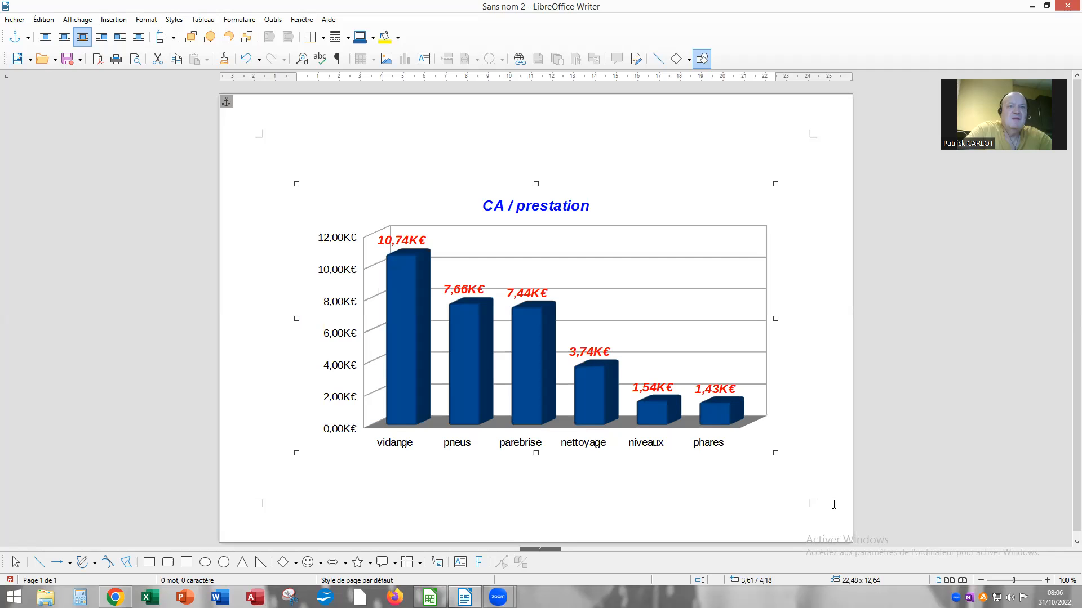